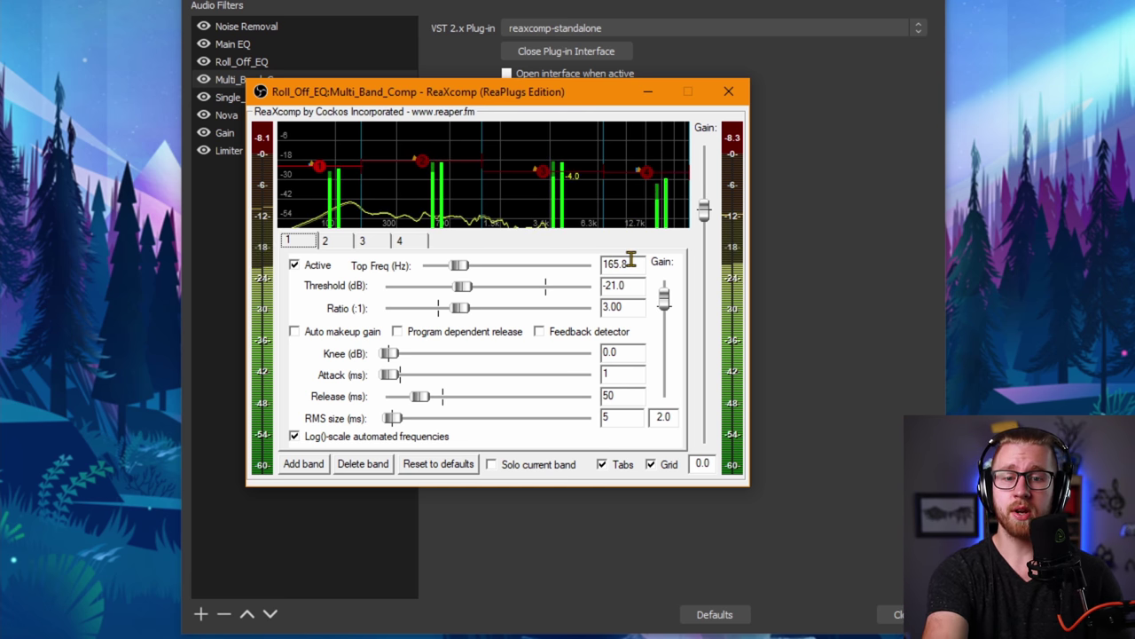
Step: Review the frequency, threshold, ratio and gain settings of all four bands in the Multi_Band_Comp compressor
left_click(325, 240)
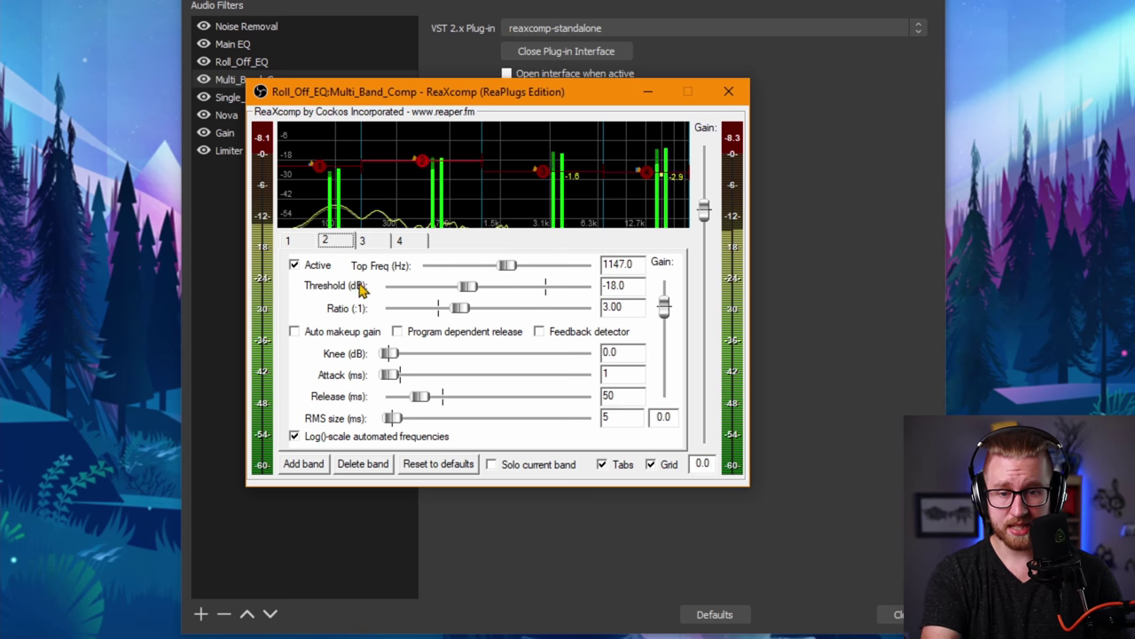
left_click(289, 240)
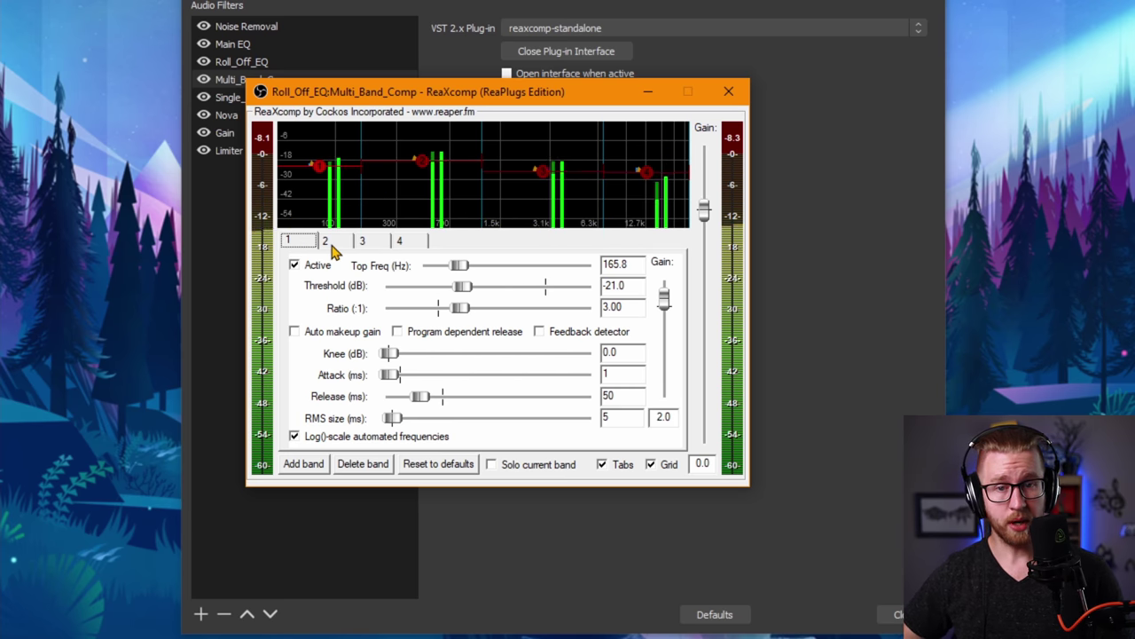
left_click(330, 245)
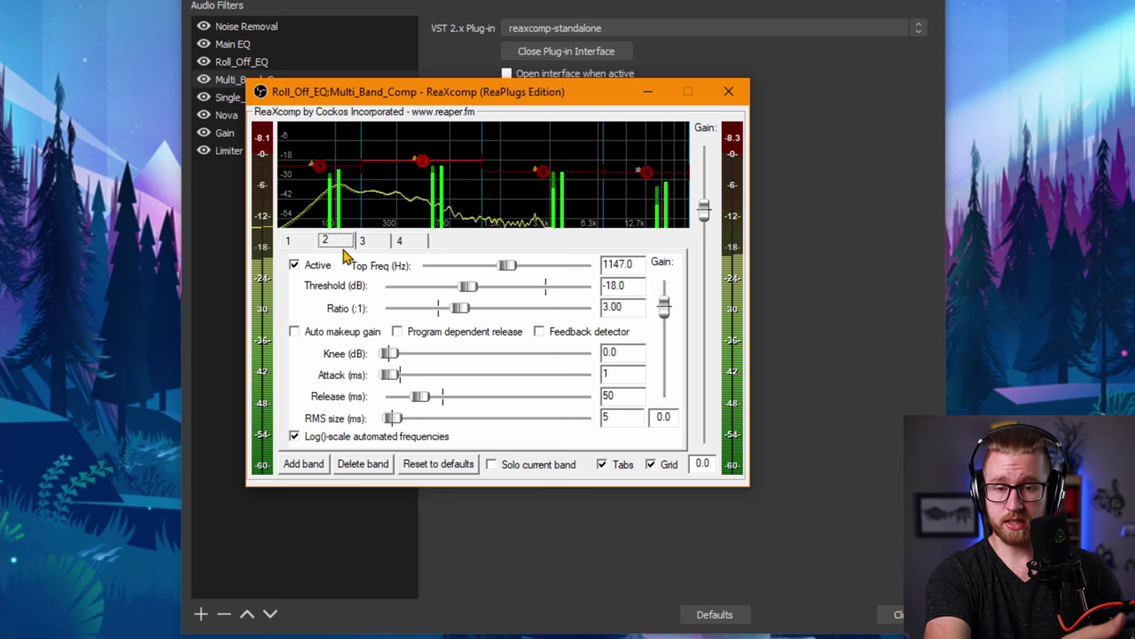
left_click(372, 245)
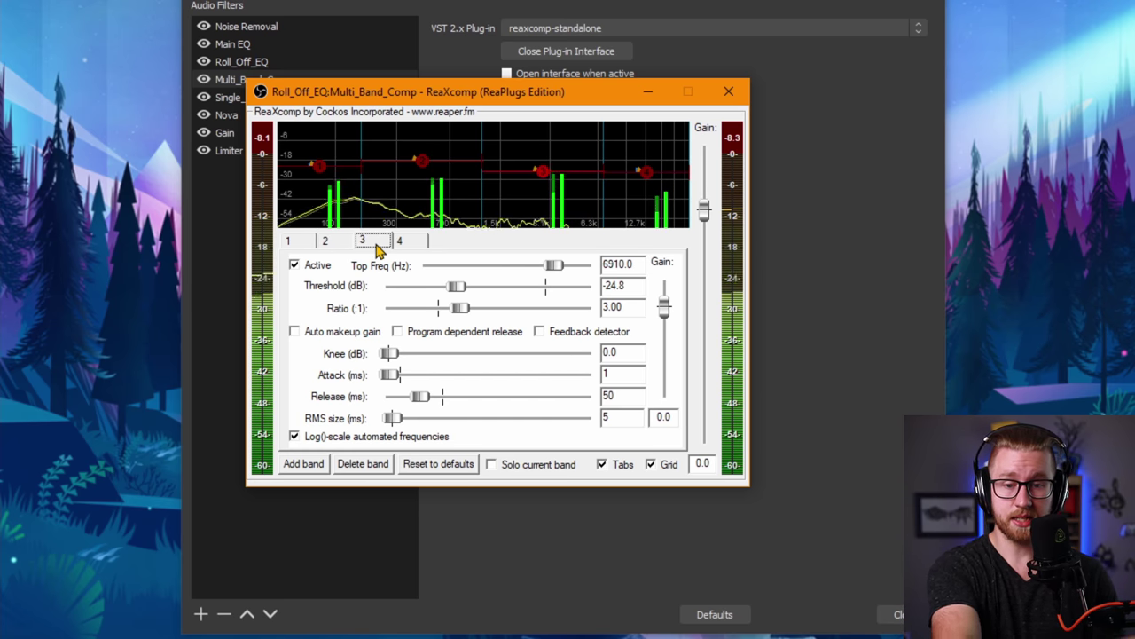
left_click(407, 243)
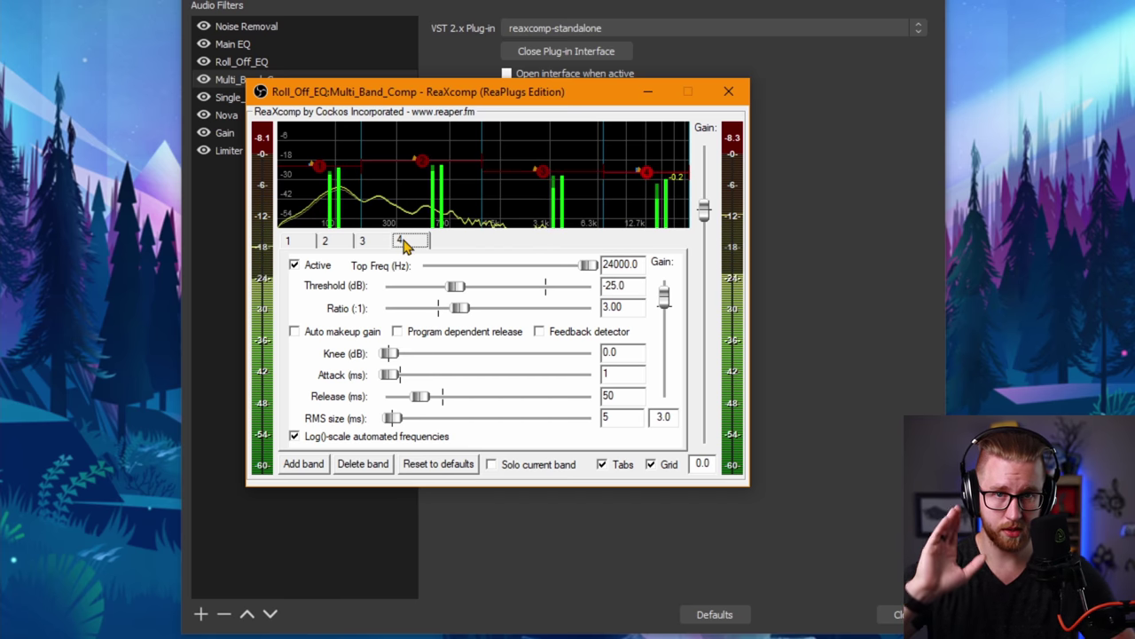
left_click(303, 245)
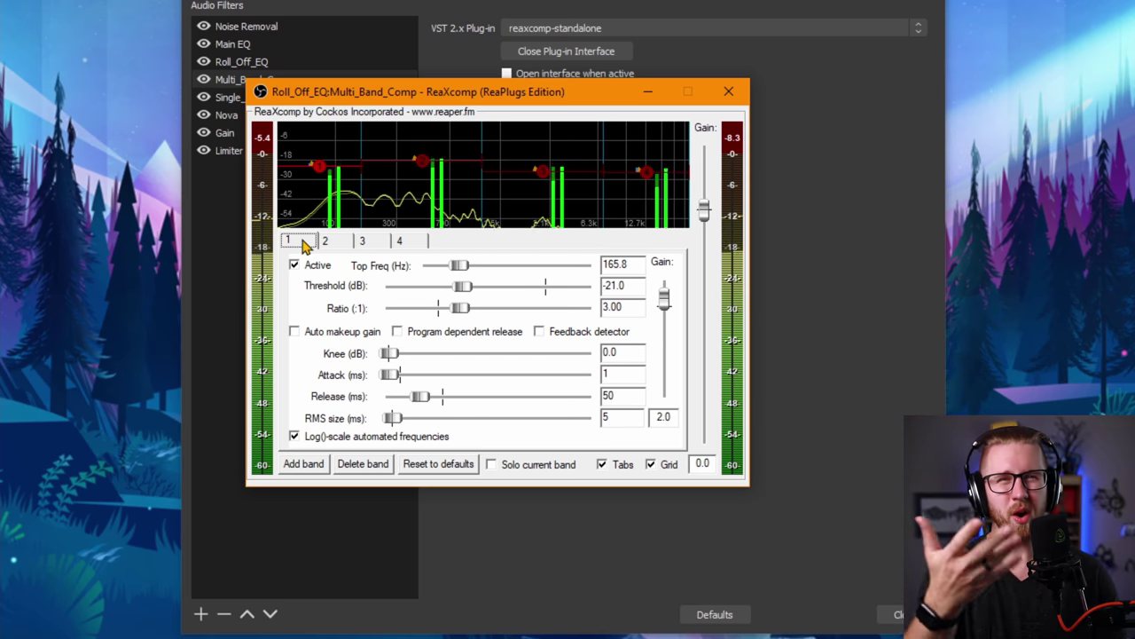
left_click(336, 245)
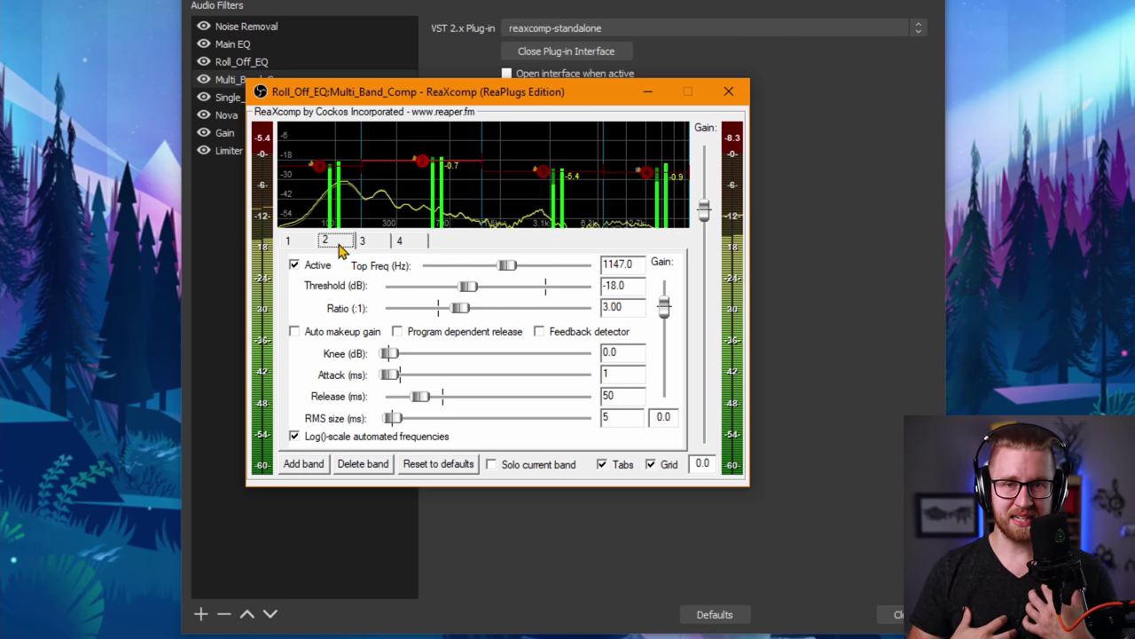
left_click(367, 243)
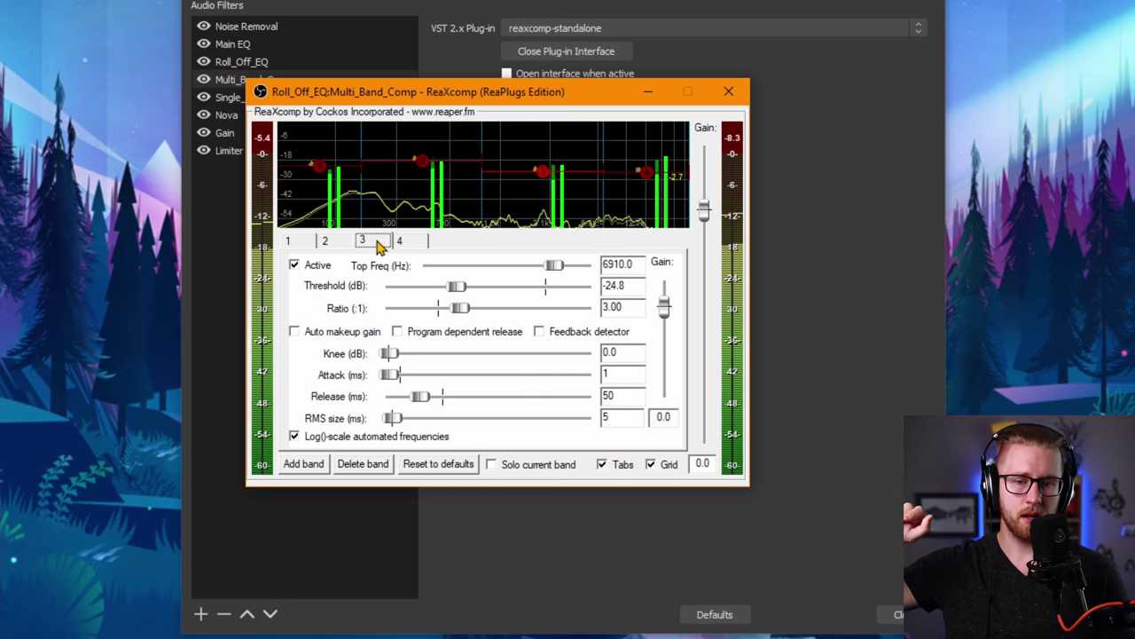
left_click(401, 241)
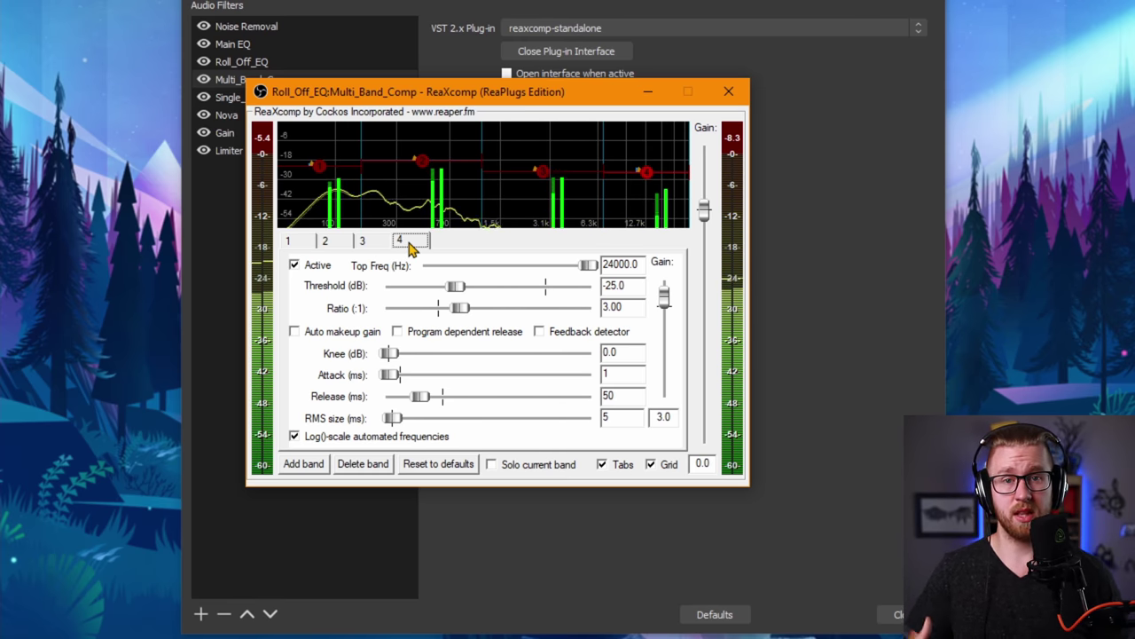
left_click(289, 240)
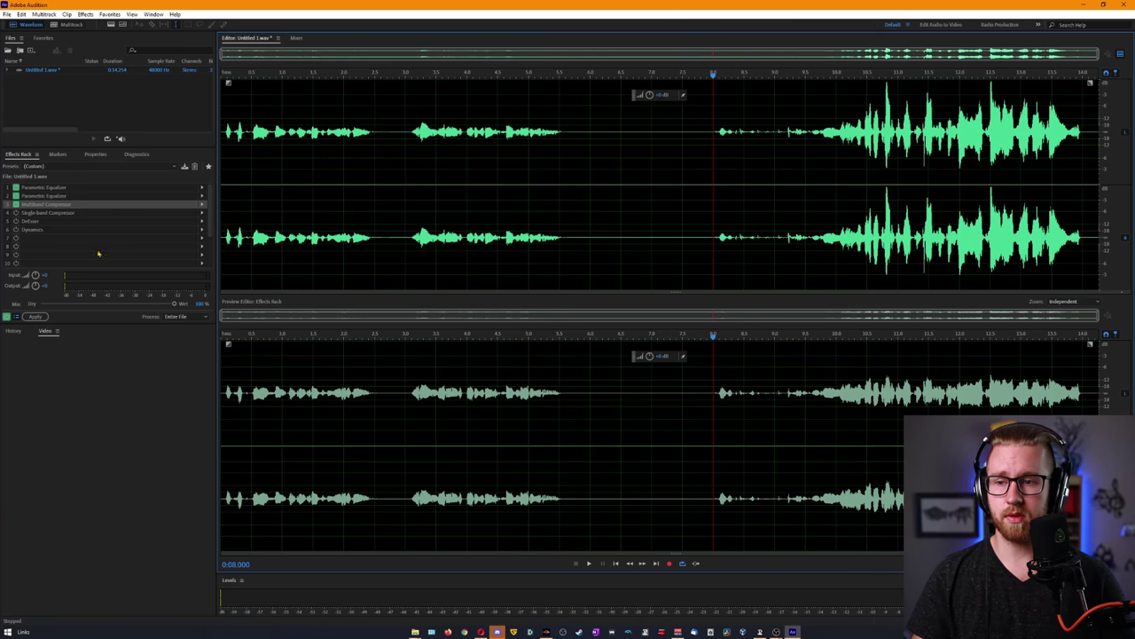
Step: In Adobe Audition, bypass the Multiband Compressor and play the uncompressed recording from about 8.07 to 14 seconds
left_click(15, 204)
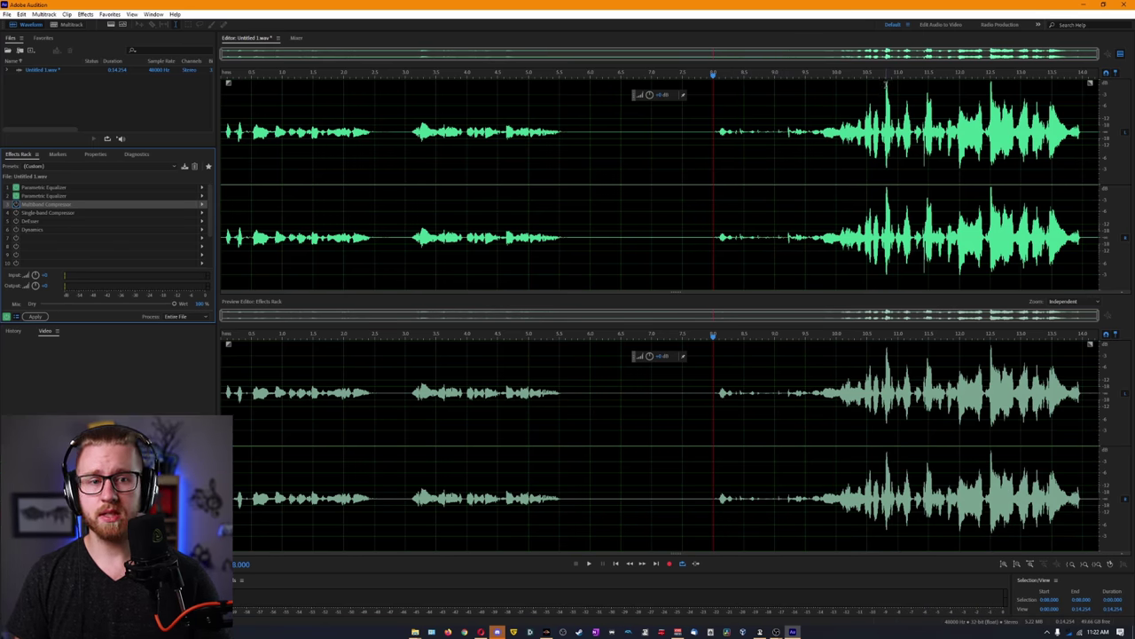
left_click(885, 89)
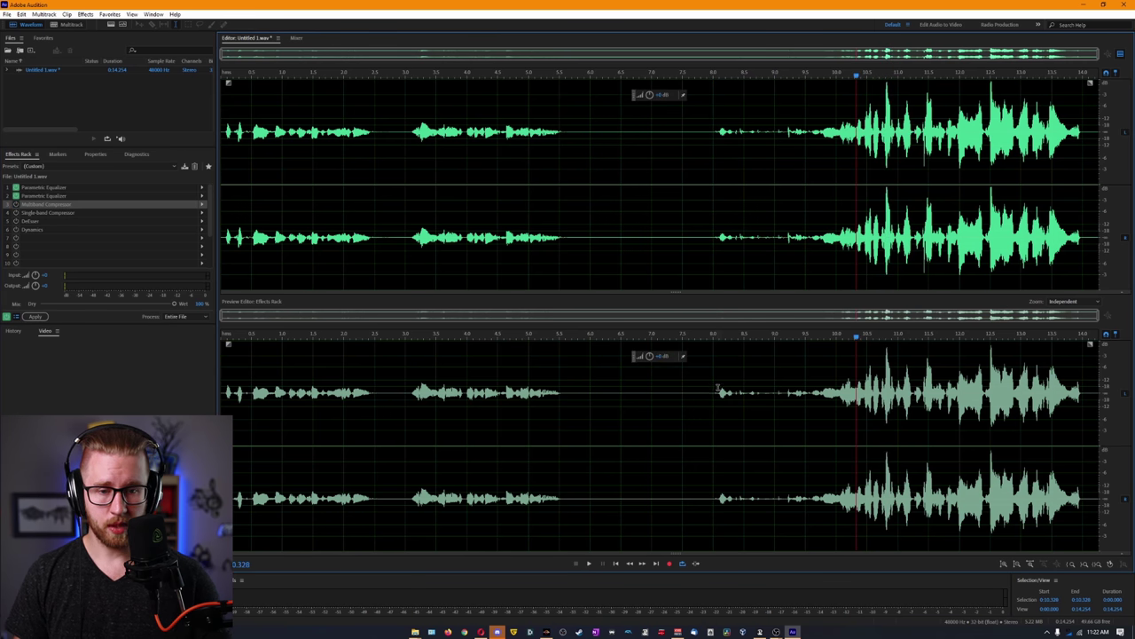
left_click(721, 115)
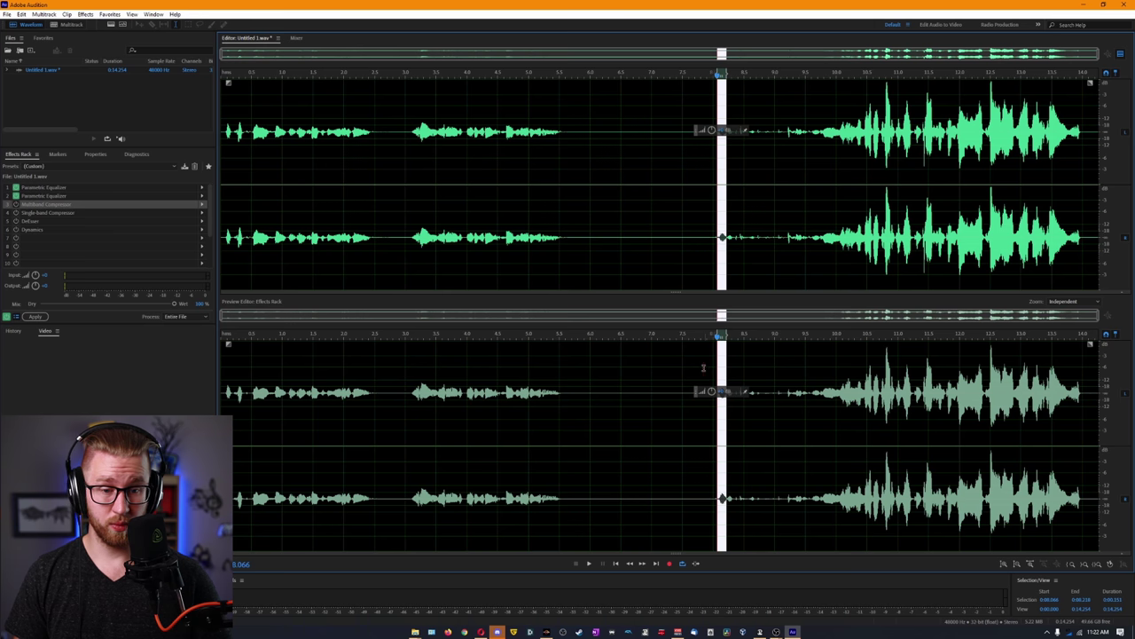
left_click(717, 370)
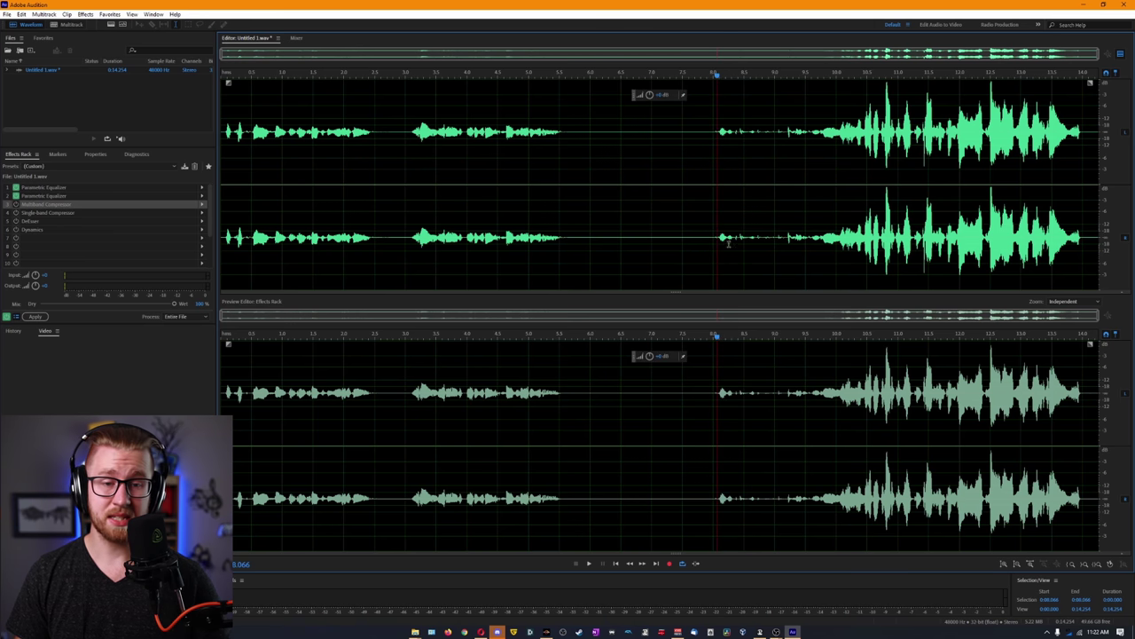
left_click_drag(716, 137, 1084, 162)
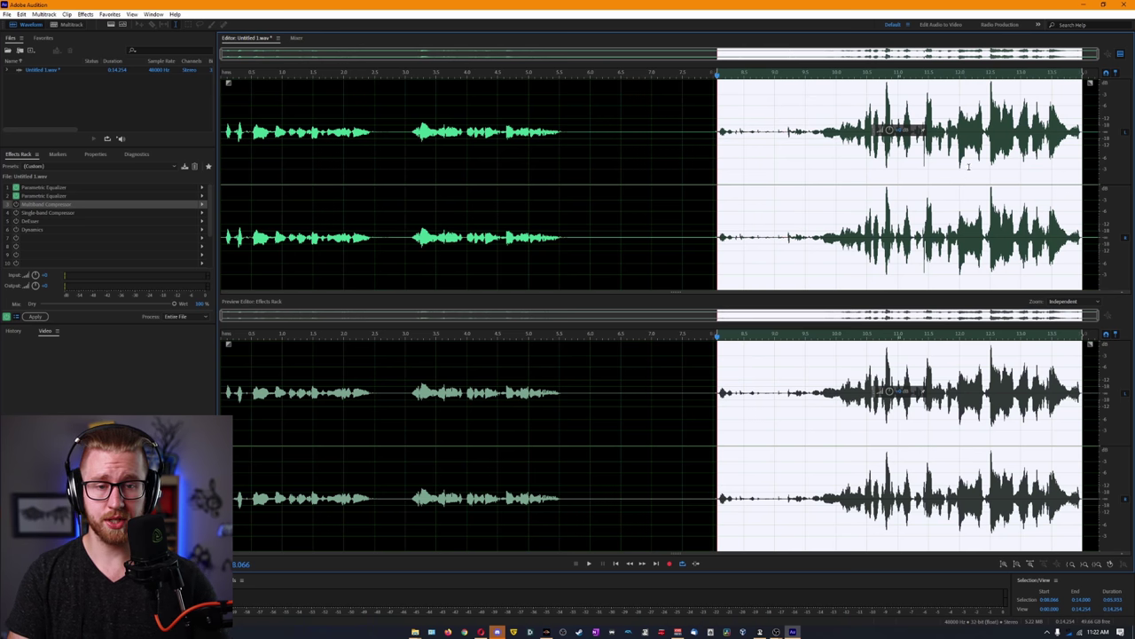
key("space")
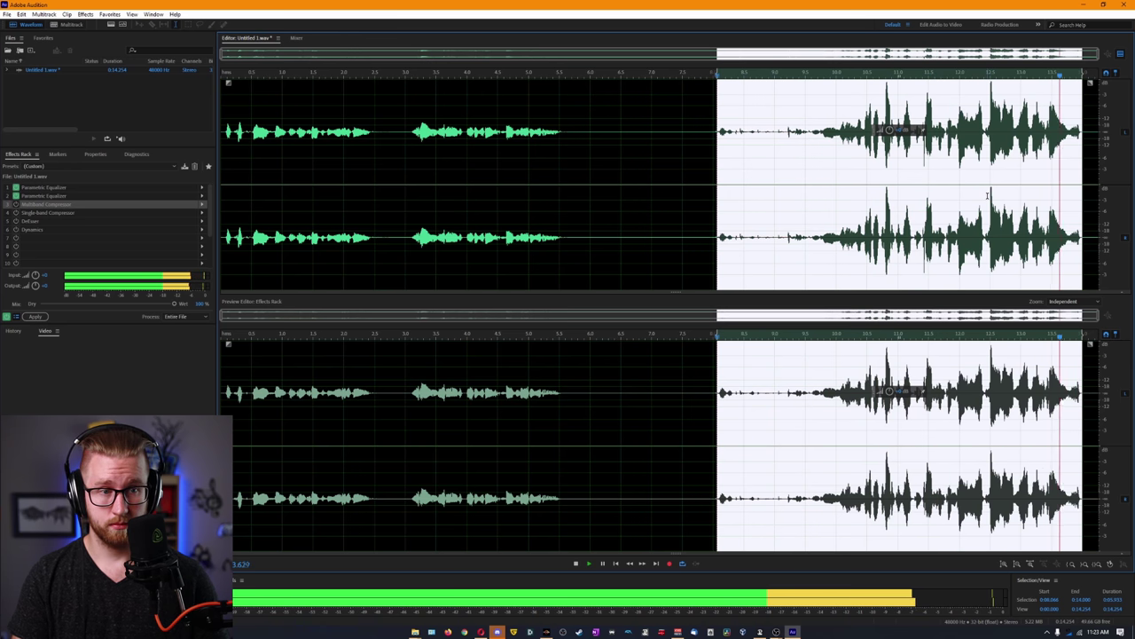
key("space")
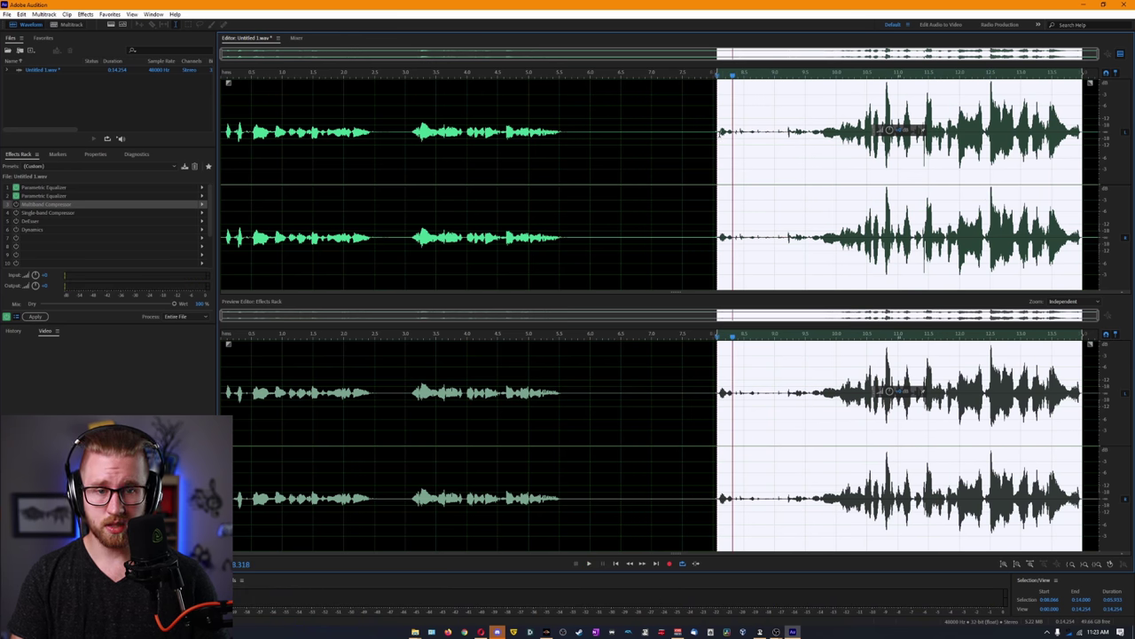
Step: Play the uncompressed recording from about 9.2 seconds and highlight the loud section from about 10.3 to 14 seconds
left_click(788, 187)
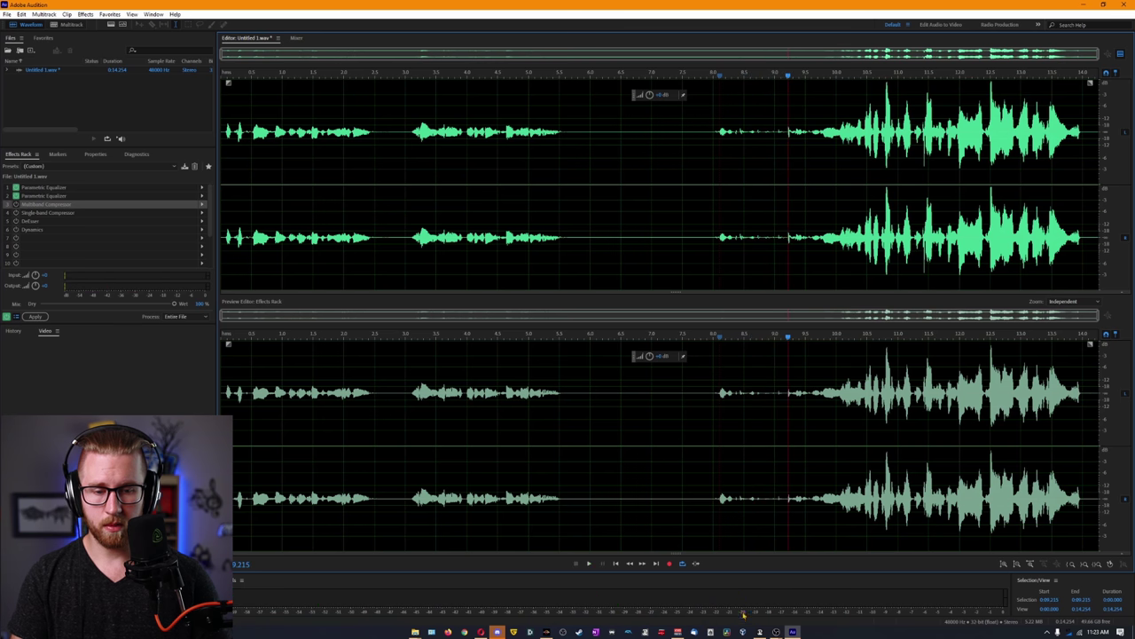
key("space")
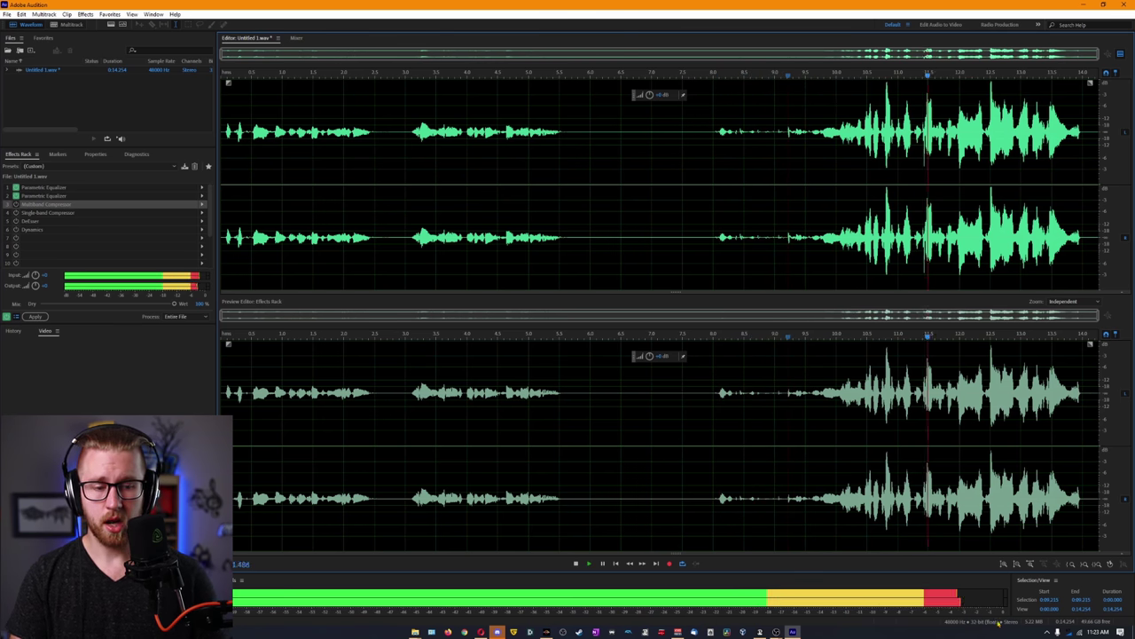
key("space")
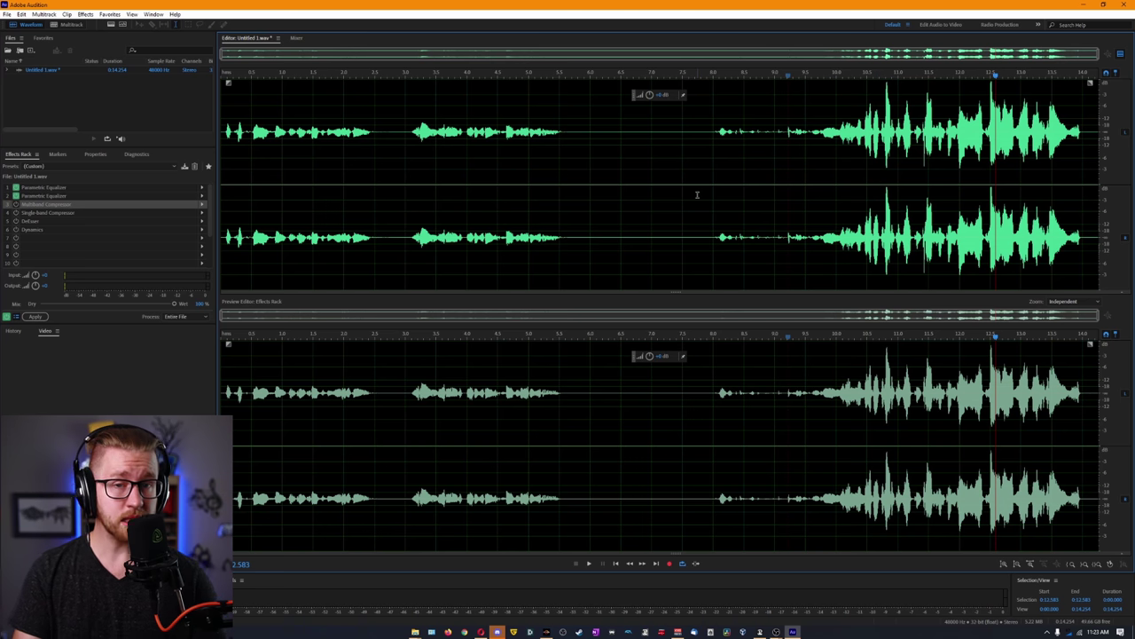
left_click(712, 138)
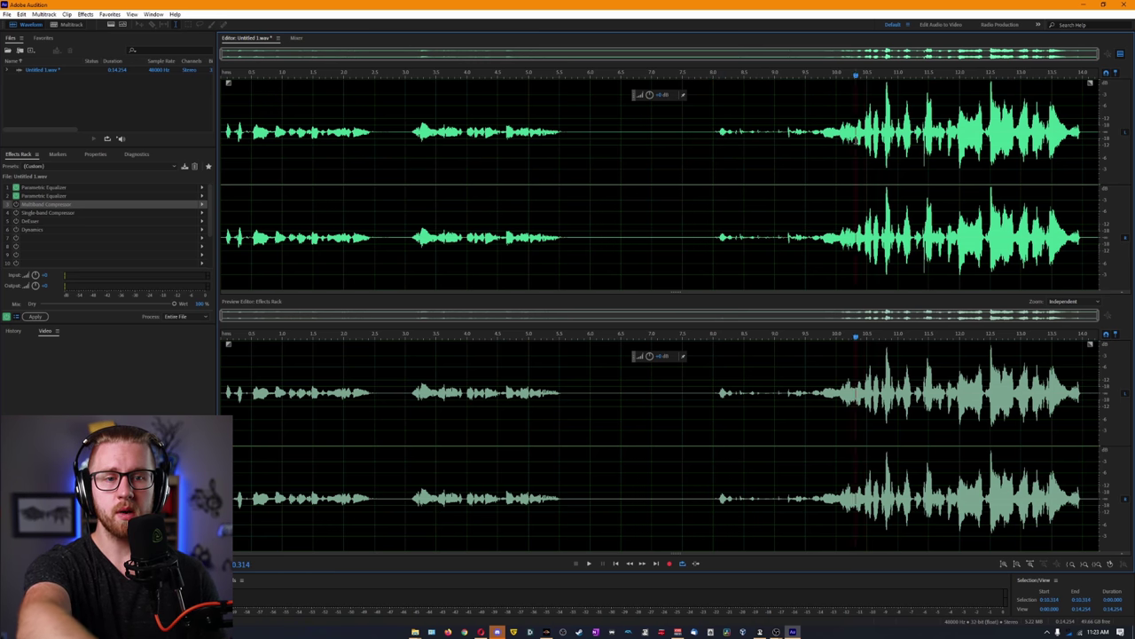
left_click_drag(856, 142, 1083, 148)
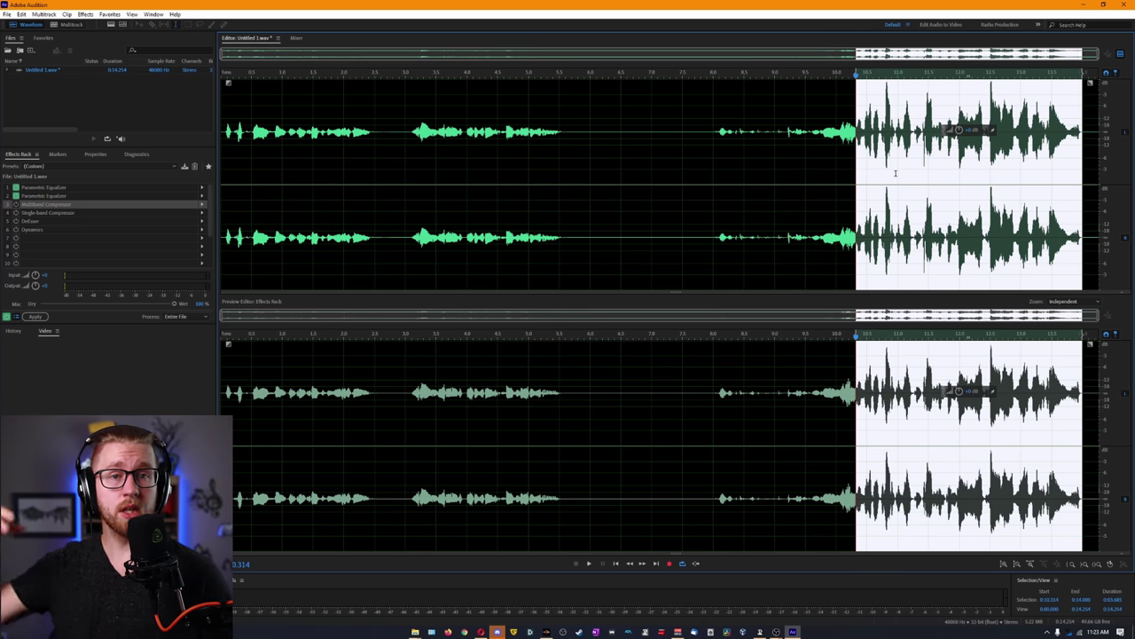
Step: Turn the Multiband Compressor back on and play the recording from 8 seconds to the end
left_click(713, 136)
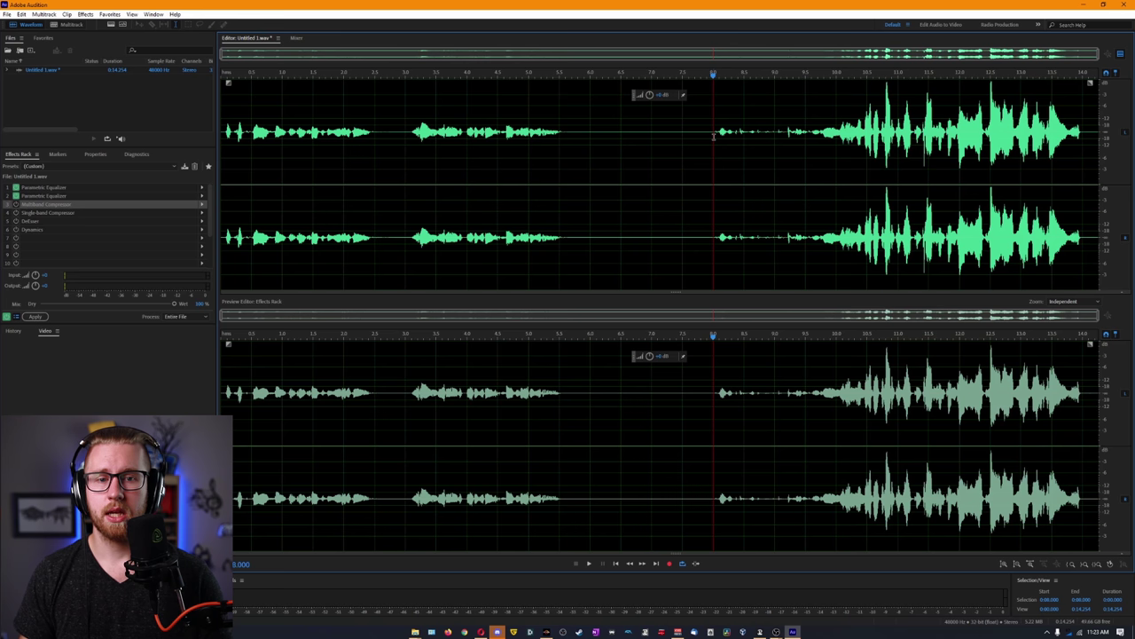
left_click(15, 205)
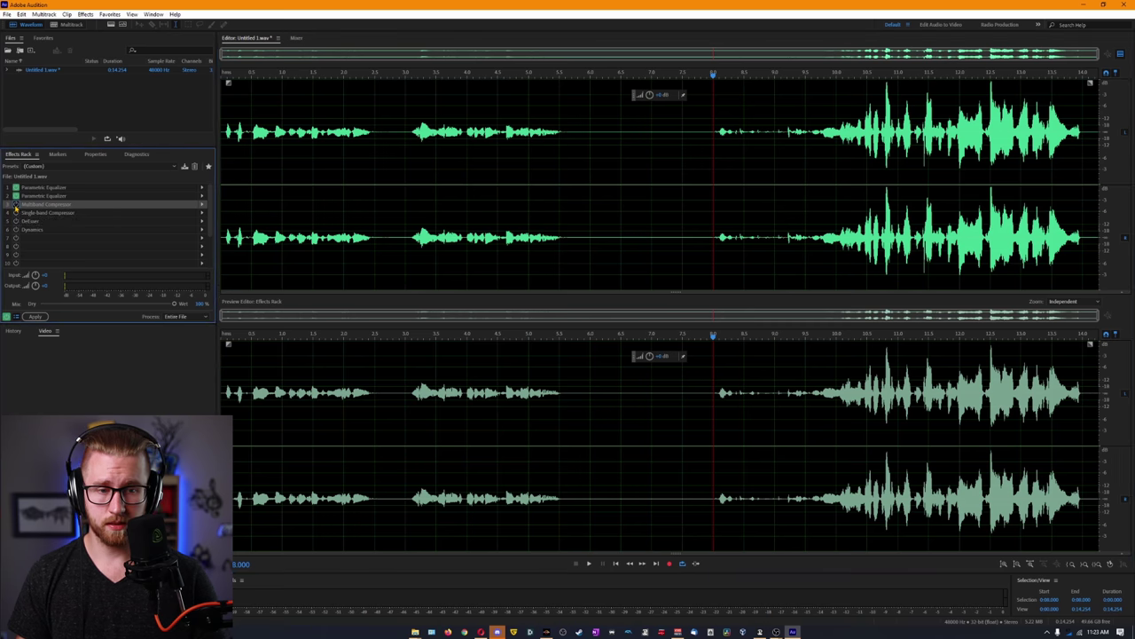
key("shift+End")
key("space")
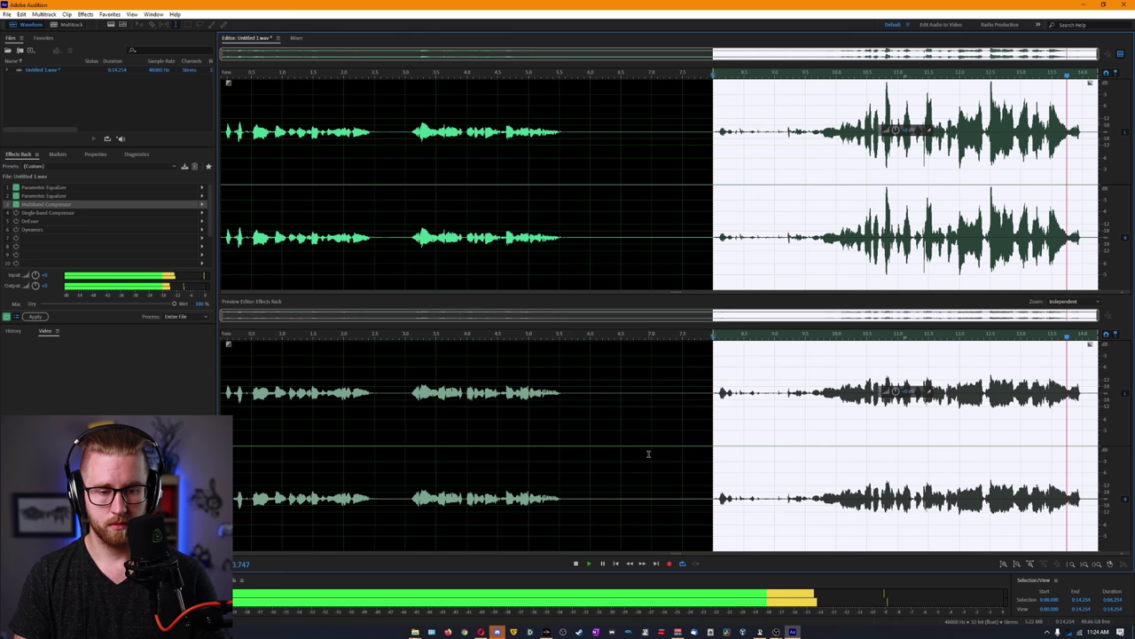
left_click(721, 416)
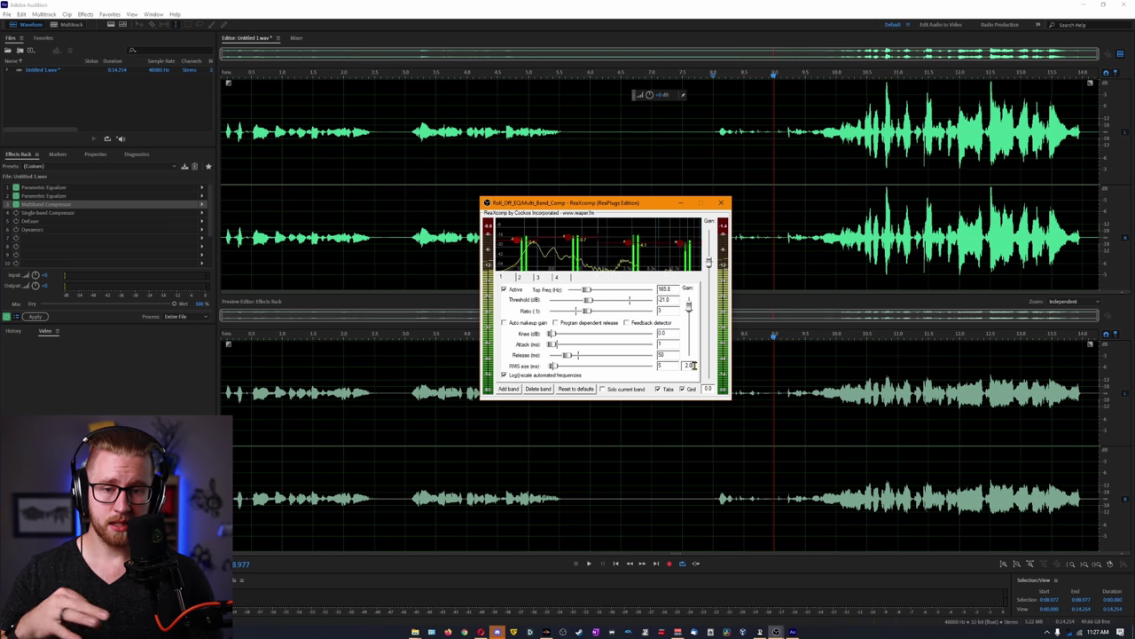
Step: In the OBS multiband compressor, examine the output gain of the first and fourth bands
left_click(501, 278)
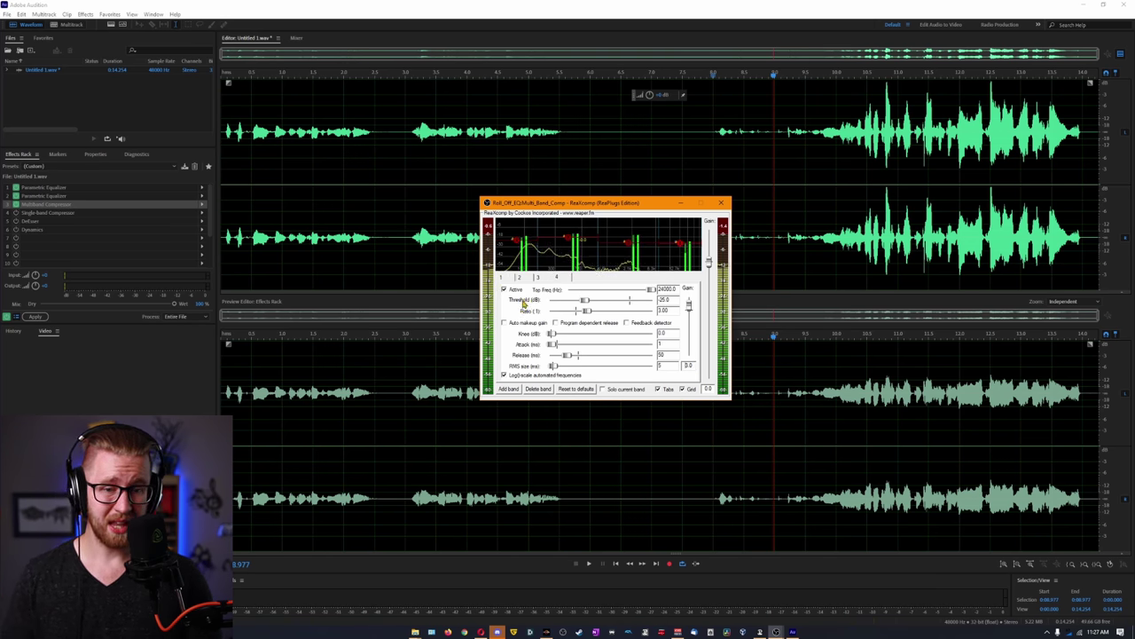
left_click(560, 277)
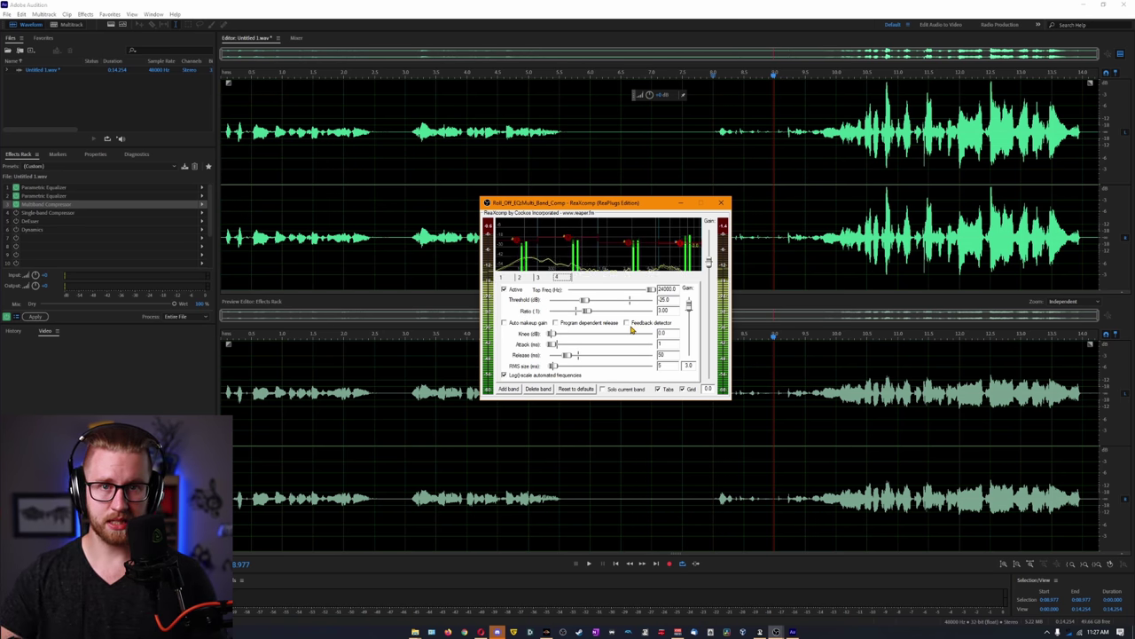
left_click(691, 365)
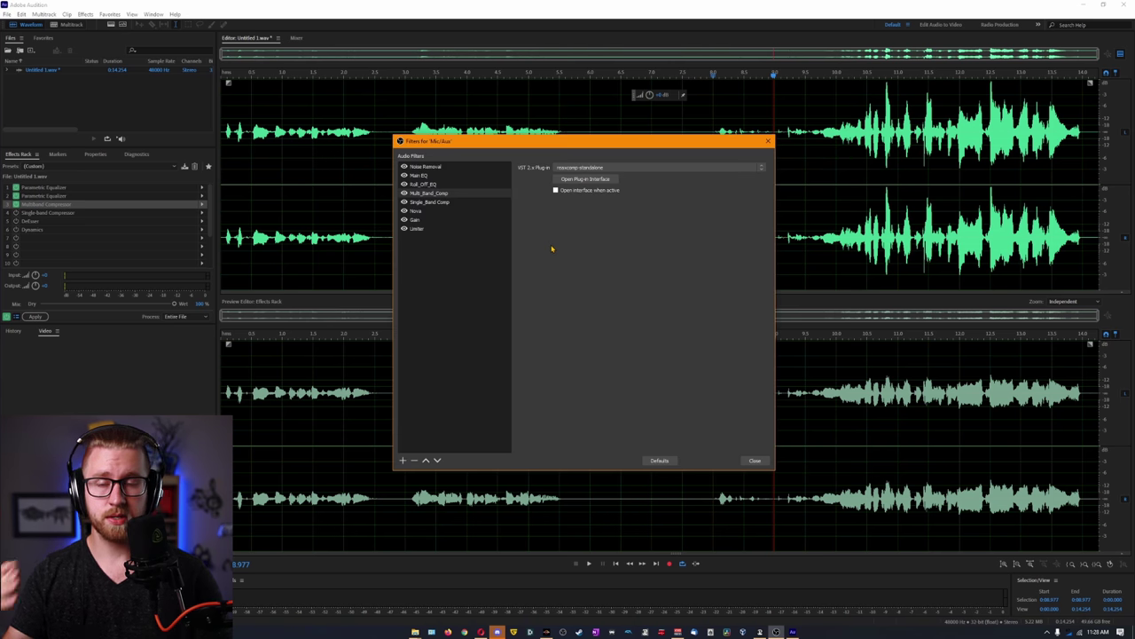
Step: Open the ReaComp plug-in interface of the Single_Band Comp filter and its ratio value for editing
left_click(464, 202)
left_click(585, 179)
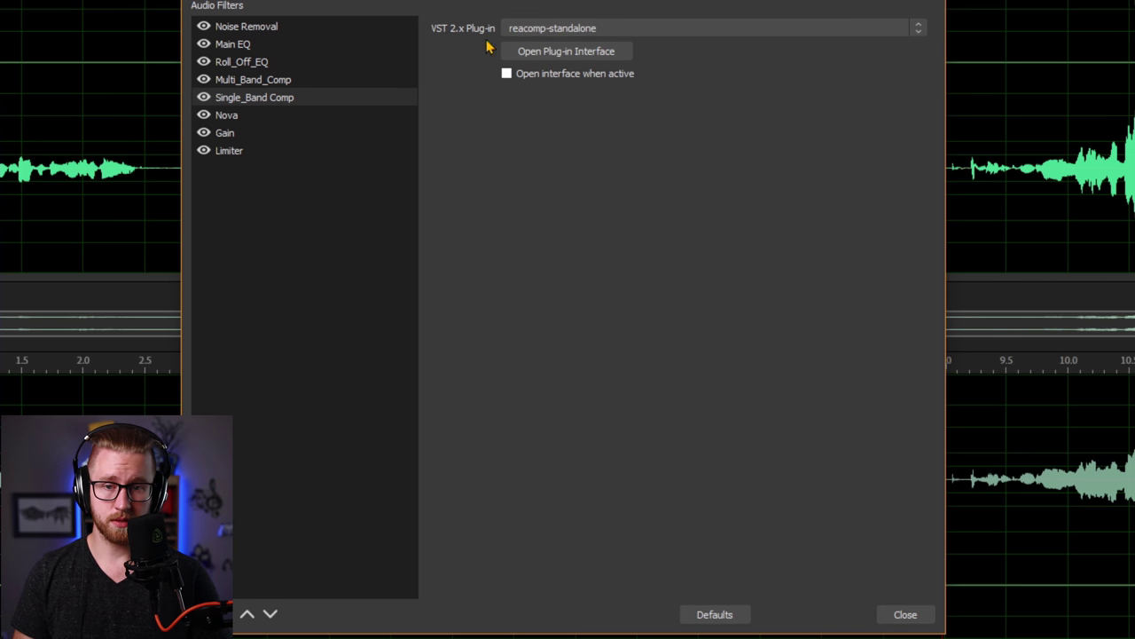
left_click(281, 104)
left_click(566, 50)
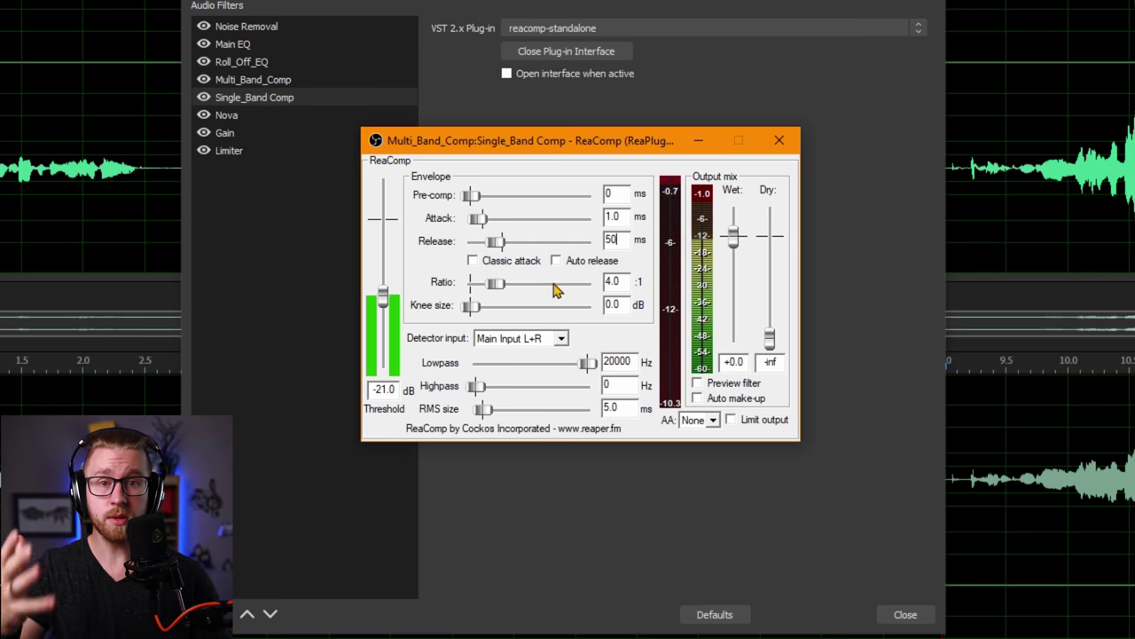
left_click(617, 282)
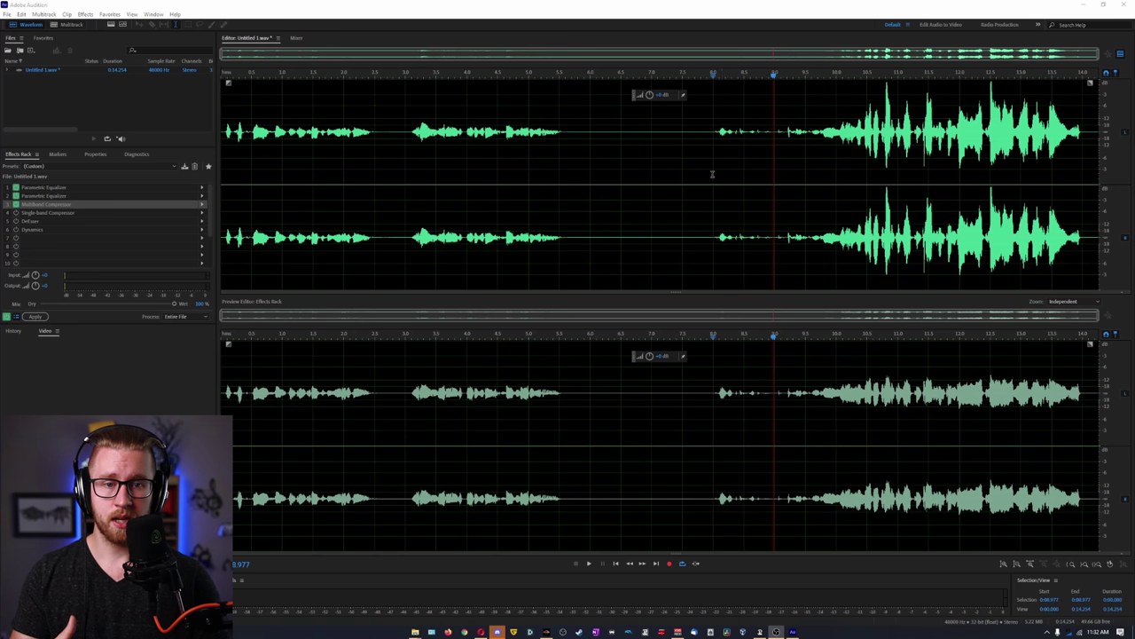
Step: Switch to Adobe Audition and highlight the loud peak at about 10.8 seconds to inspect its multiband compression
key("space")
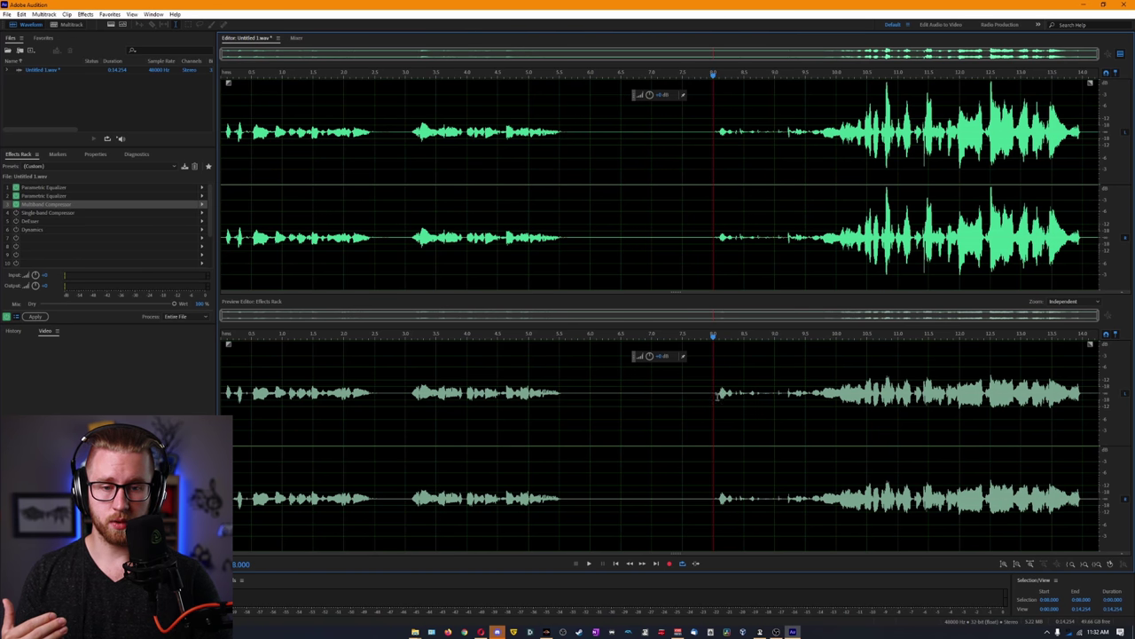
left_click_drag(886, 133, 890, 133)
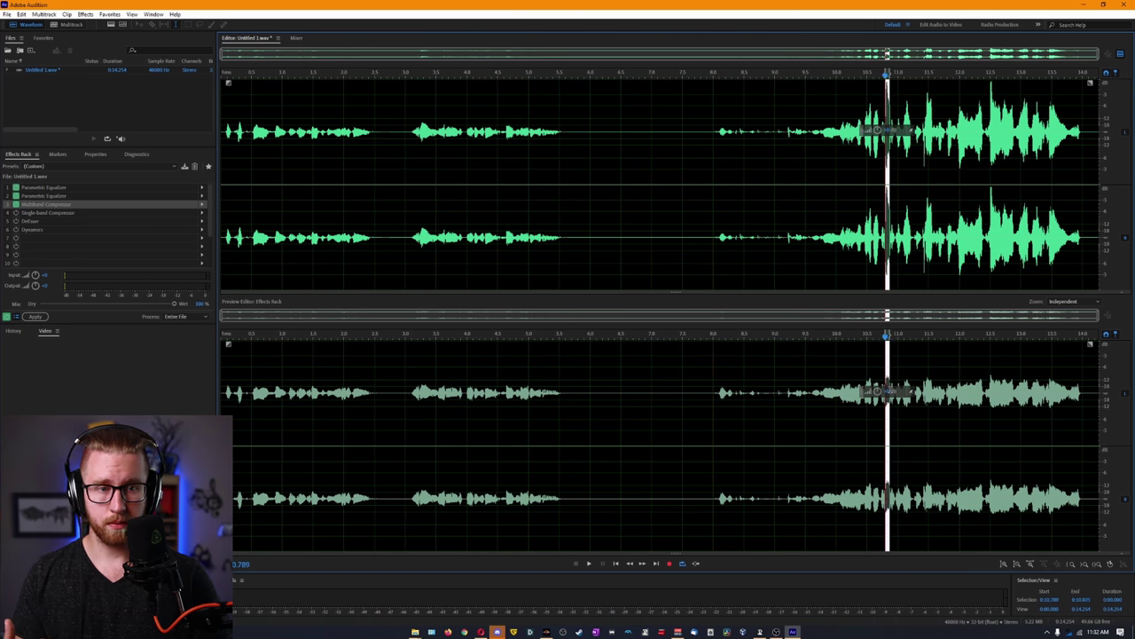
key("space")
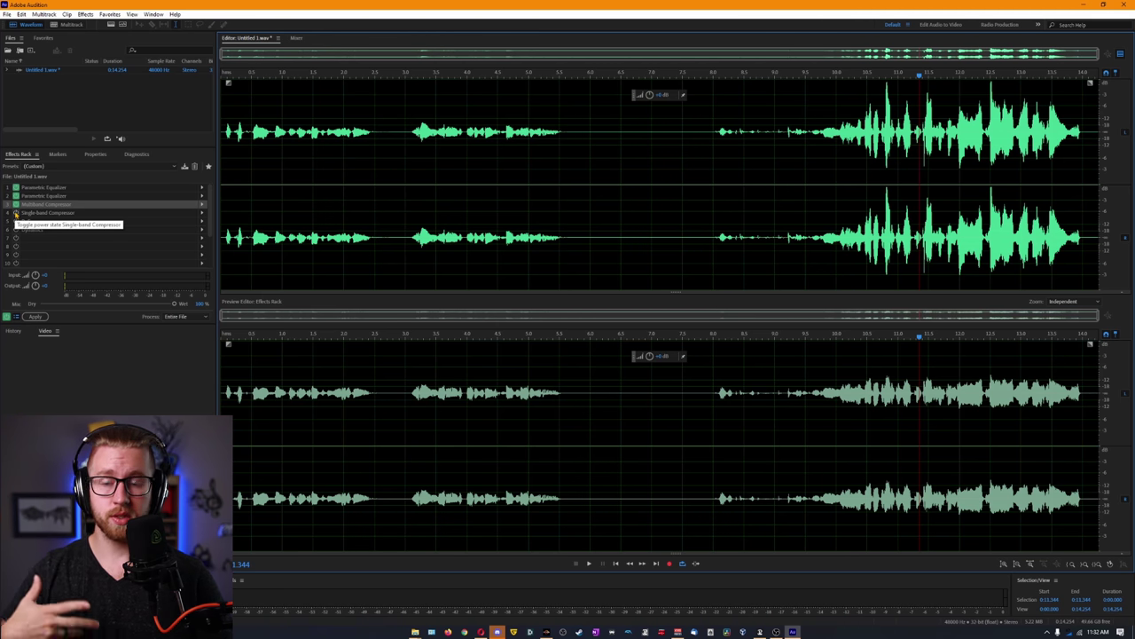
Step: Turn on the Single-band Compressor, and highlight its effect from 8 seconds onward and the original loud peak at about 10.8 seconds
left_click(15, 213)
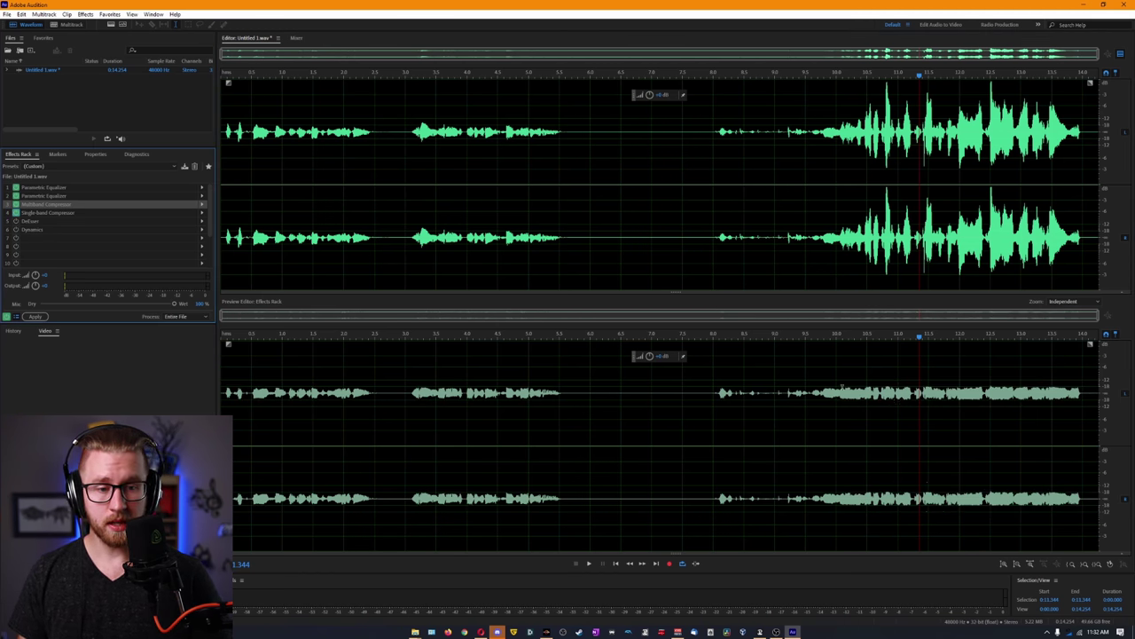
left_click_drag(717, 397, 1115, 408)
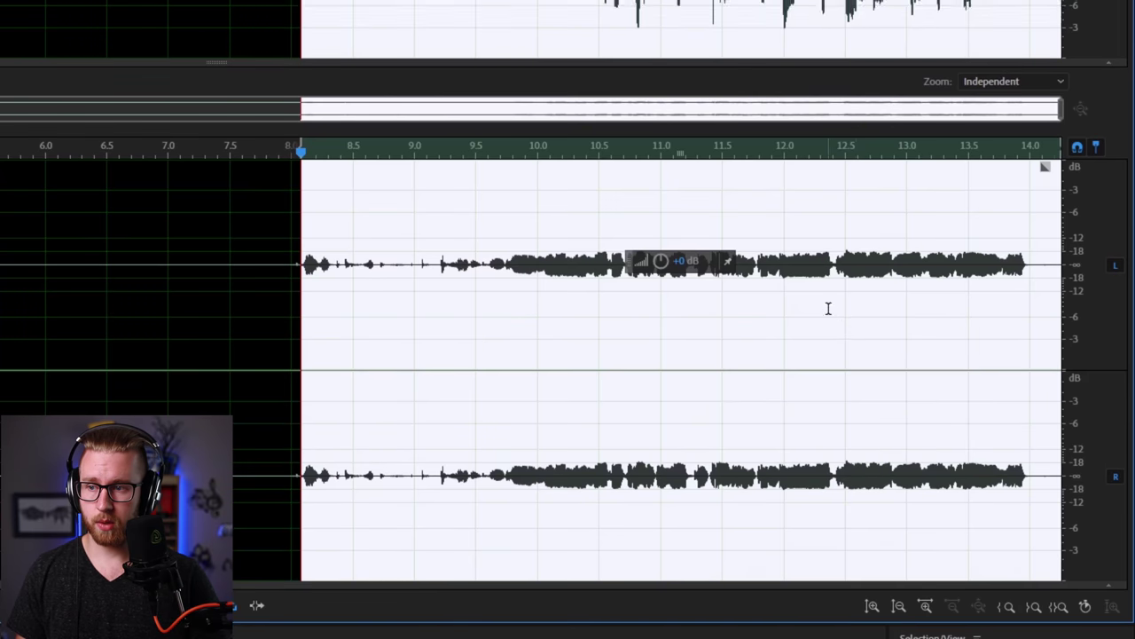
left_click(985, 408)
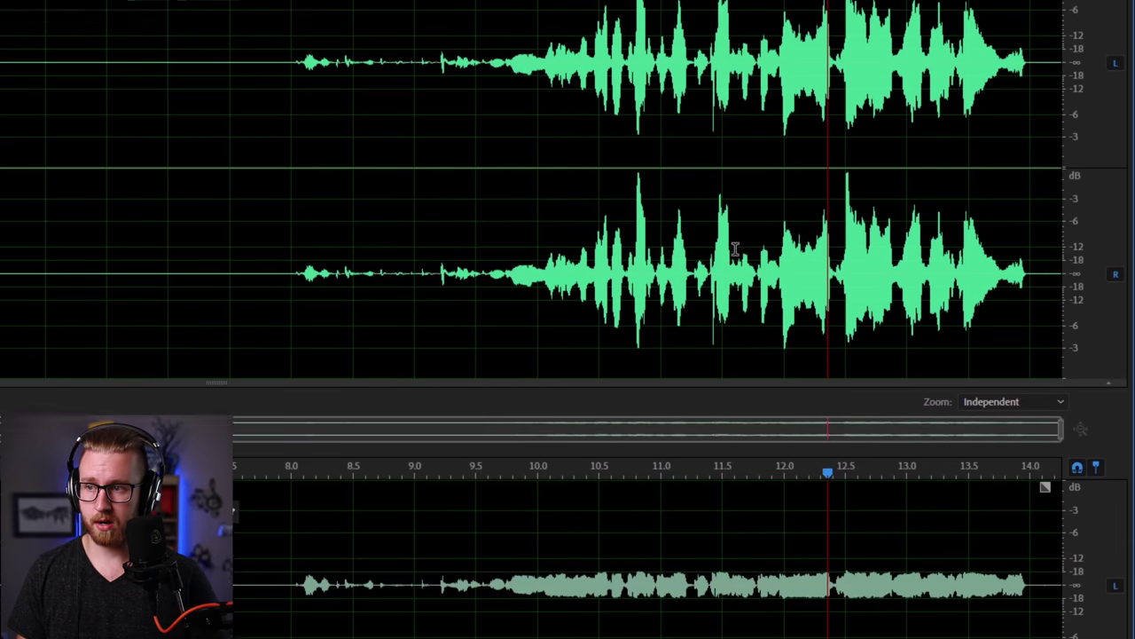
left_click_drag(623, 102, 658, 102)
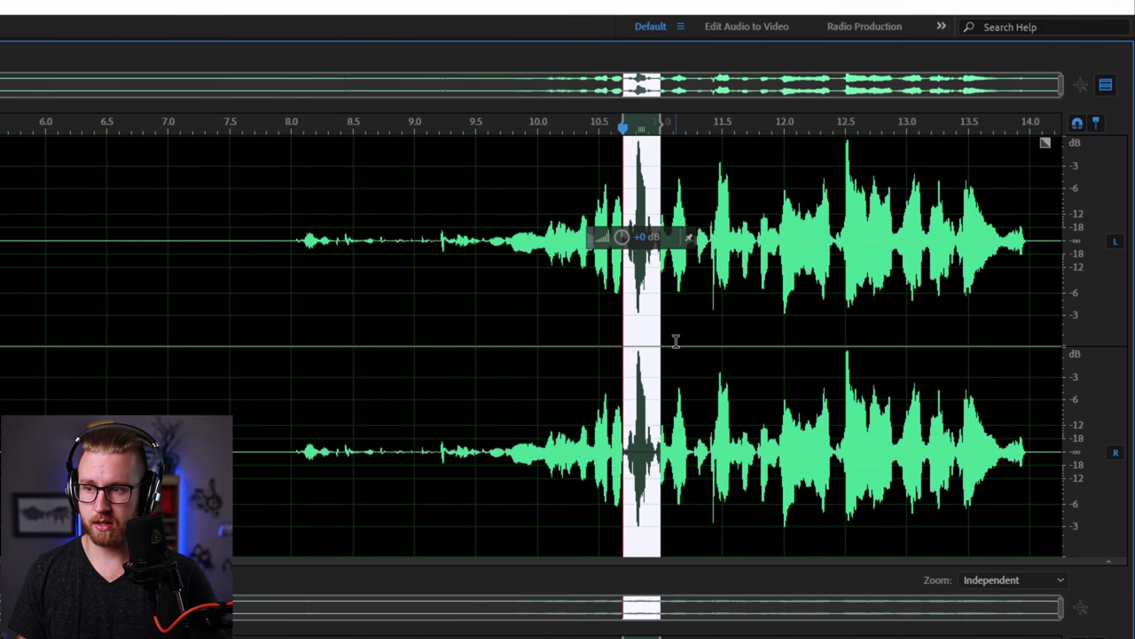
left_click(674, 351)
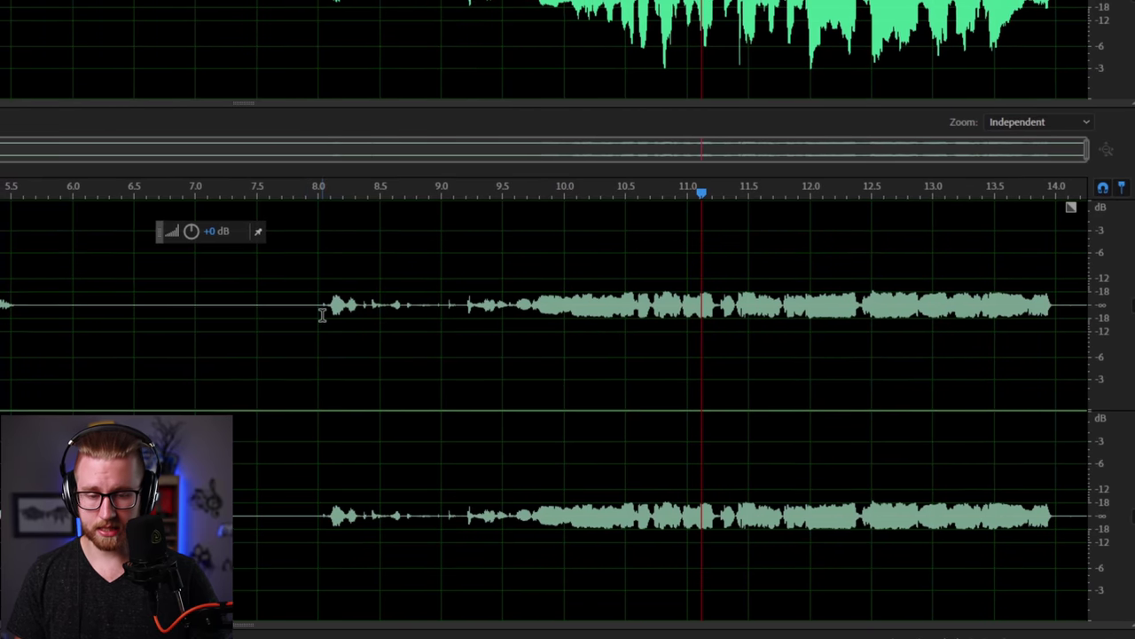
Step: Play the recording from 8 seconds to the end twice with both compressors on, watching the level meters
left_click(293, 295)
left_click_drag(645, 381, 1077, 381)
key("space")
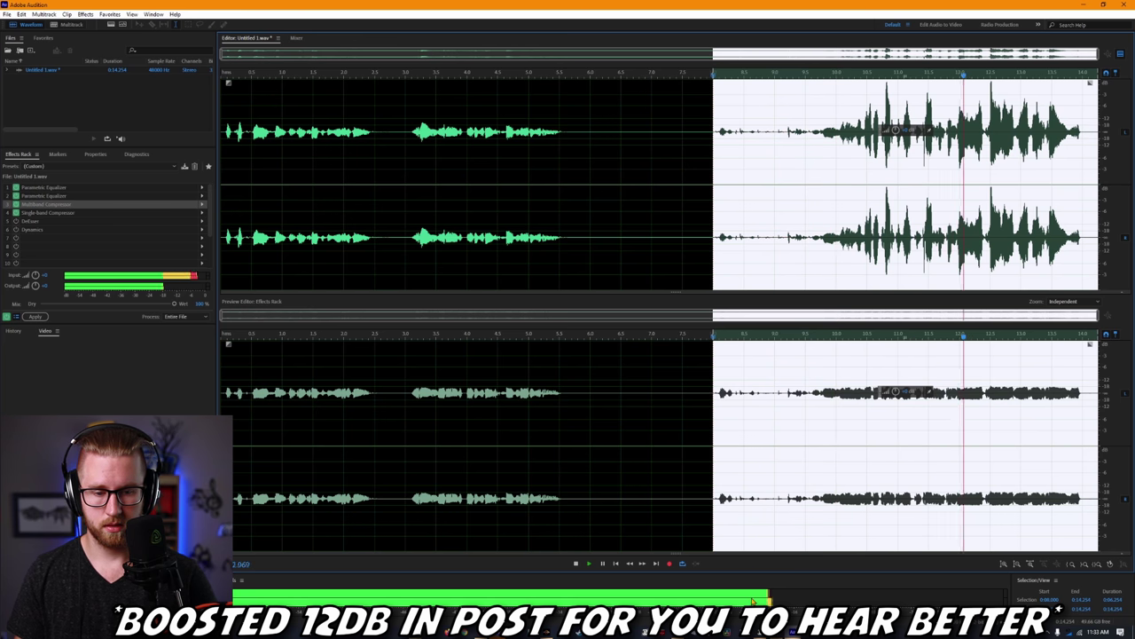
key("space")
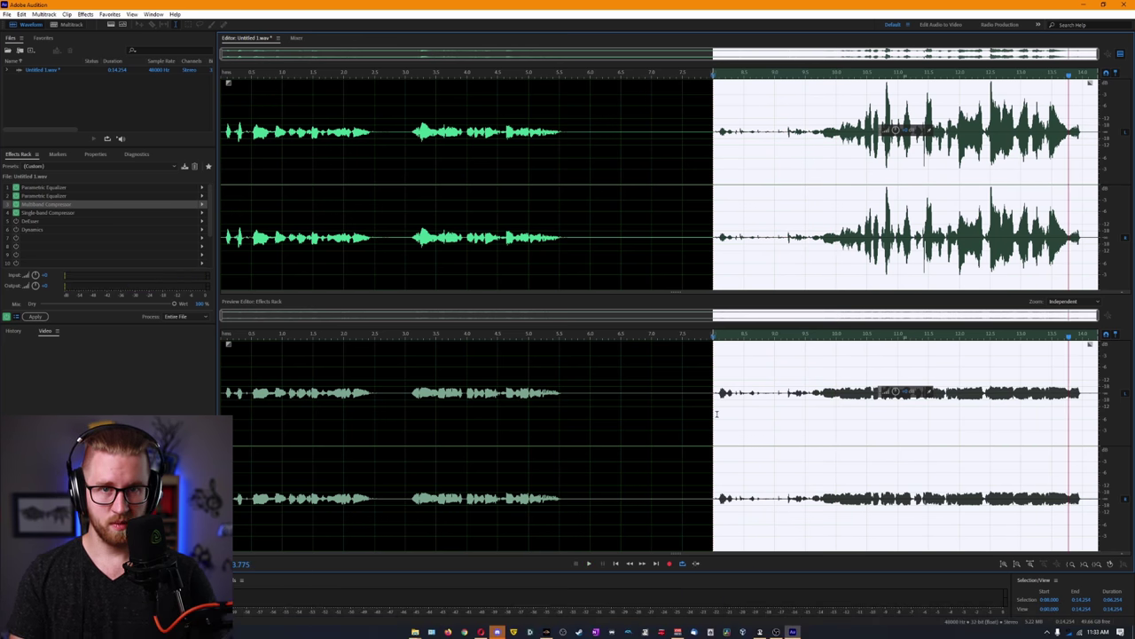
left_click(714, 414)
key("space")
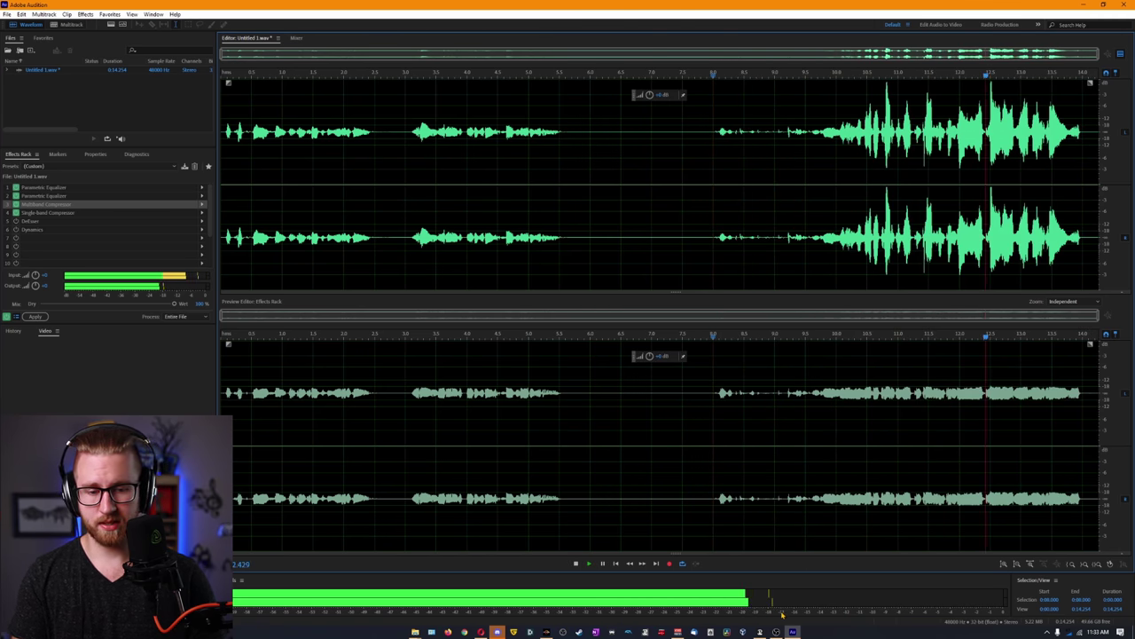
key("space")
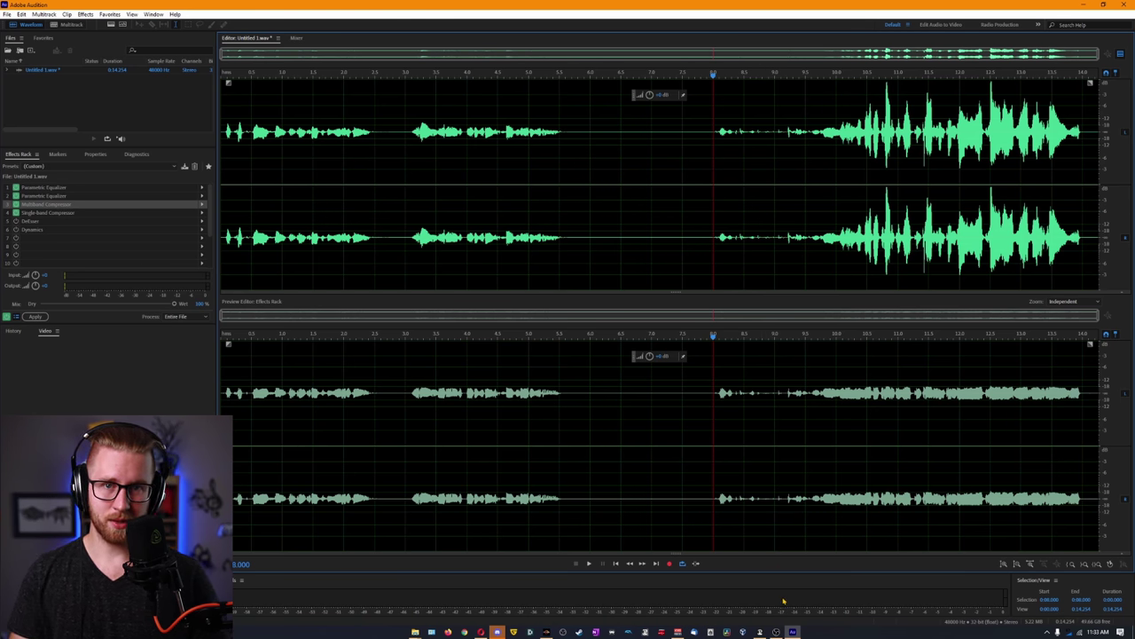
Step: Switch to OBS and examine the settings of the microphone's Gain and Limiter filters
left_click(792, 632)
left_click(409, 203)
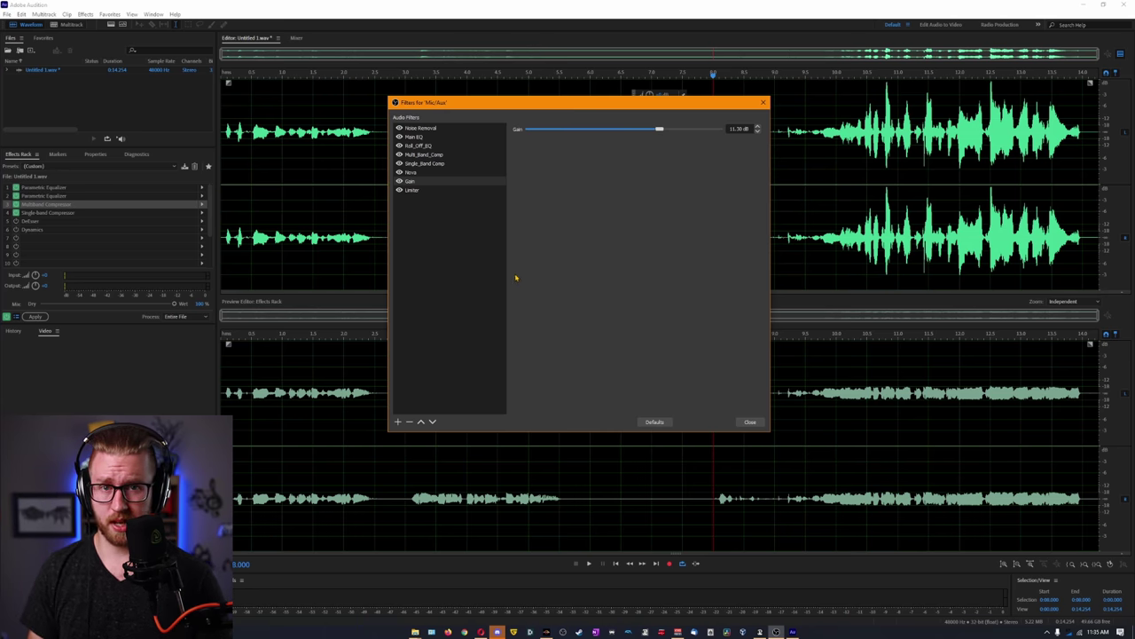
left_click(425, 192)
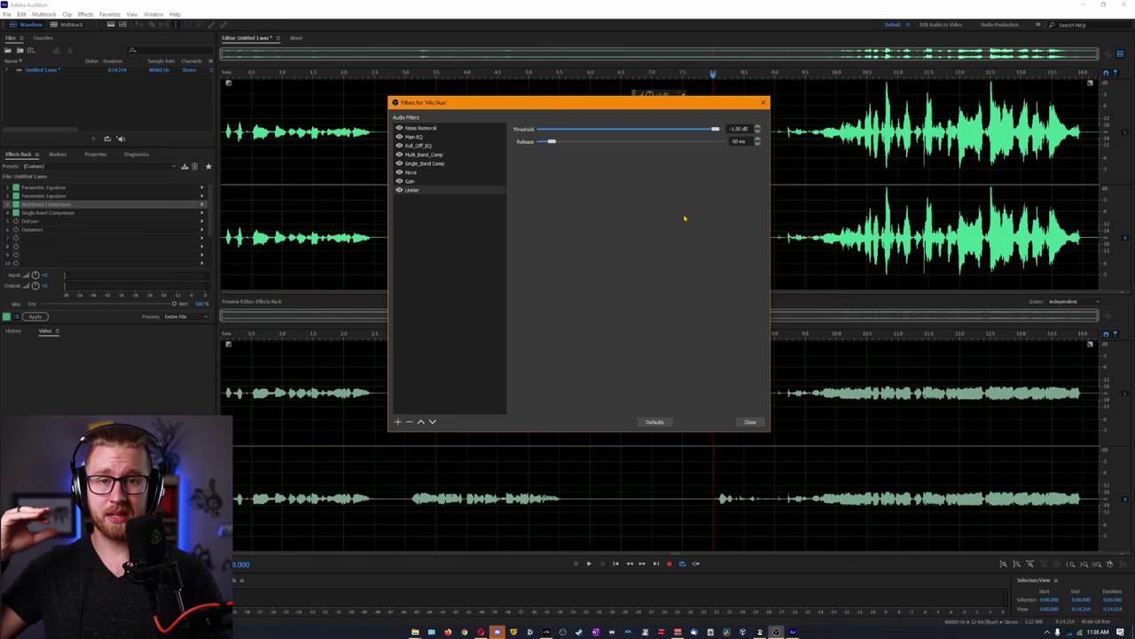
left_click(686, 185)
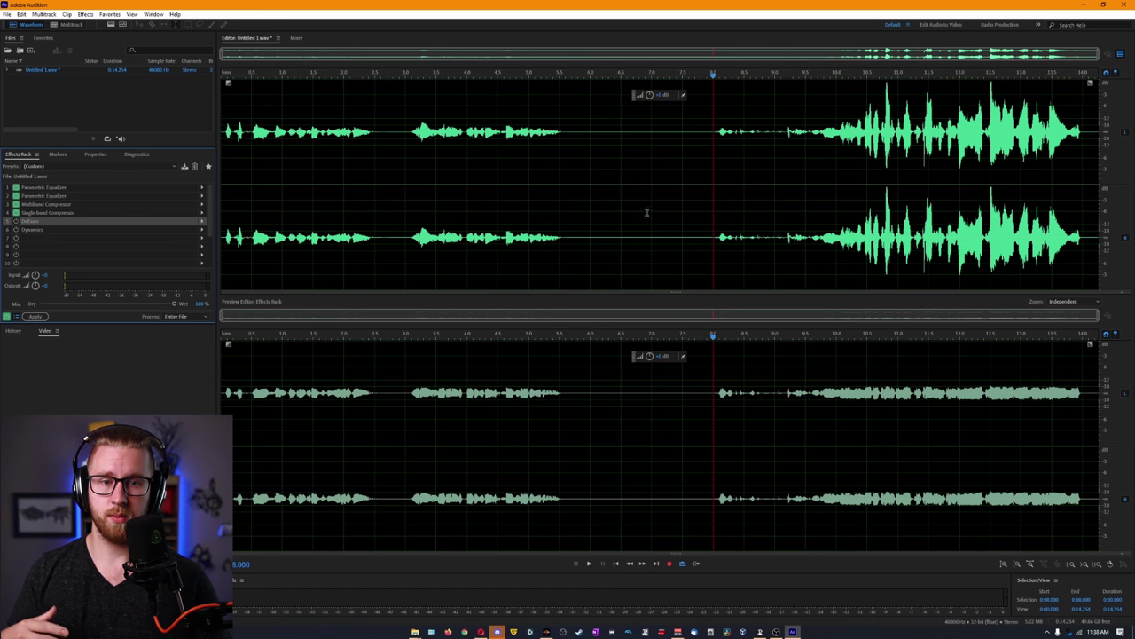
Step: In Adobe Audition, compare playback from 8 seconds to the end with the whole effects rack bypassed and with it turned back on
key("shift+End")
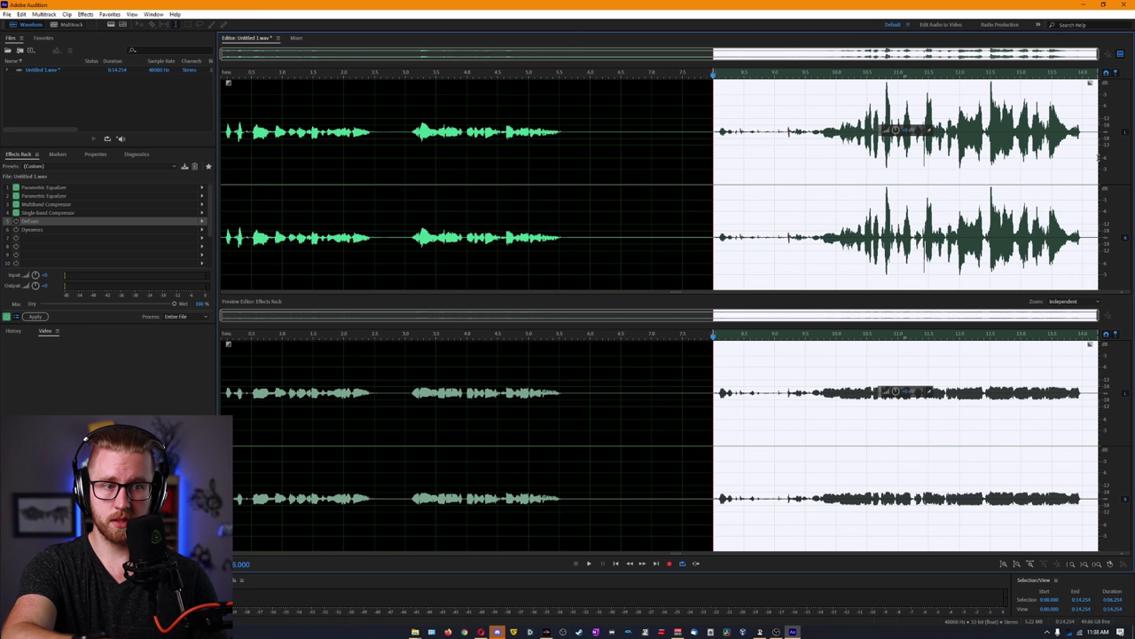
left_click(6, 316)
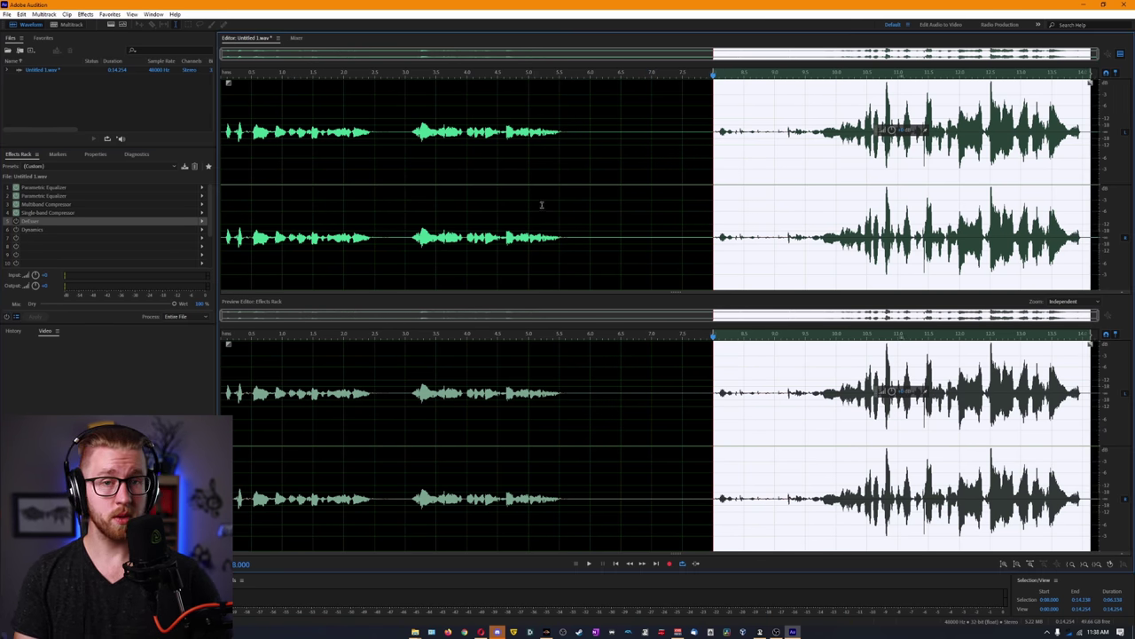
key("space")
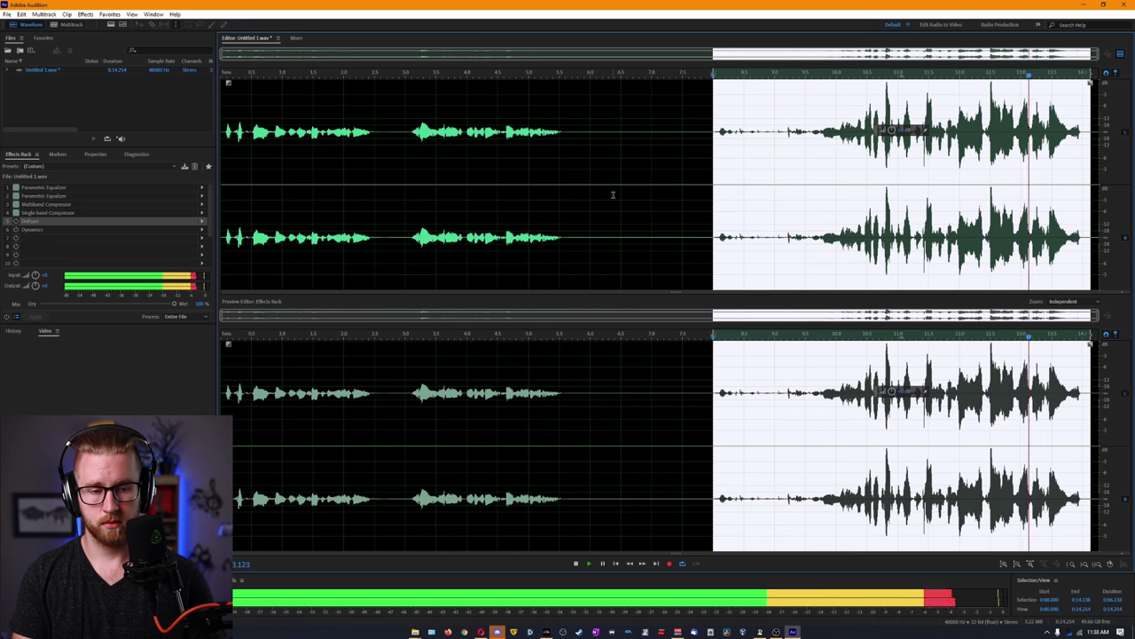
key("space")
left_click(7, 316)
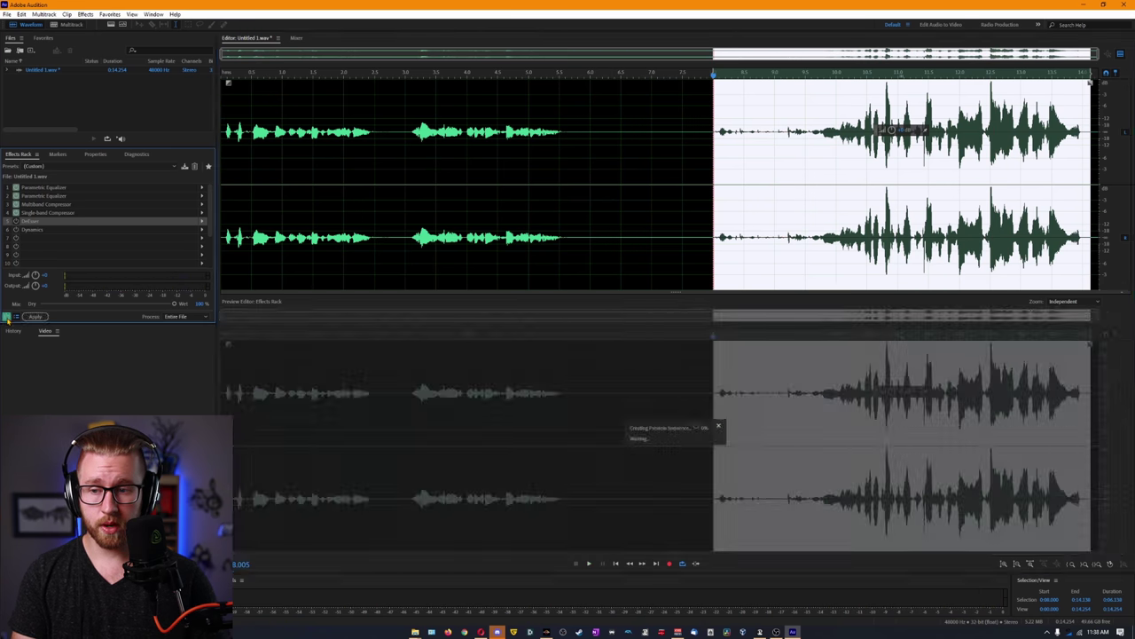
key("space")
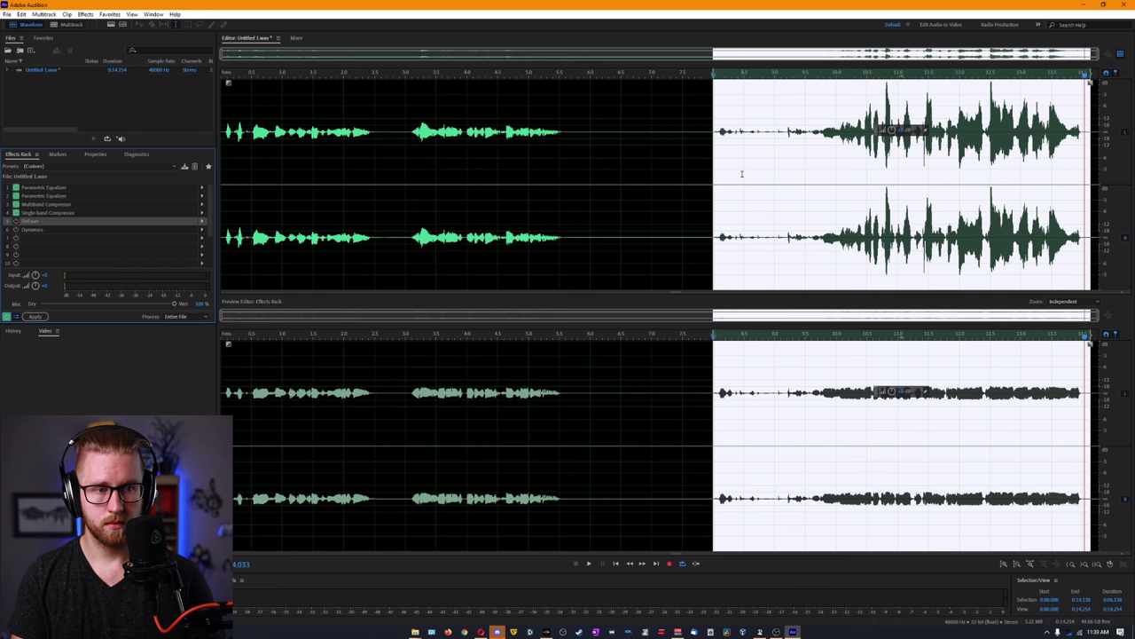
Step: Apply the effects rack to only the section from 8 to 14 seconds and boost that section's amplitude close to full scale
left_click_drag(715, 153, 1088, 163)
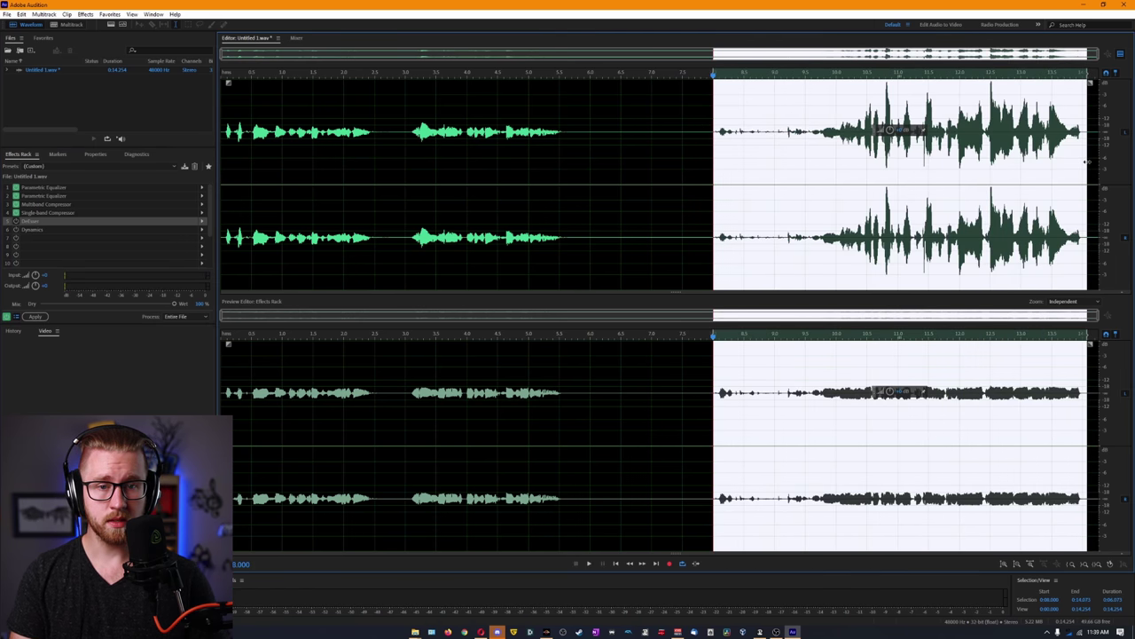
key("ctrl+a")
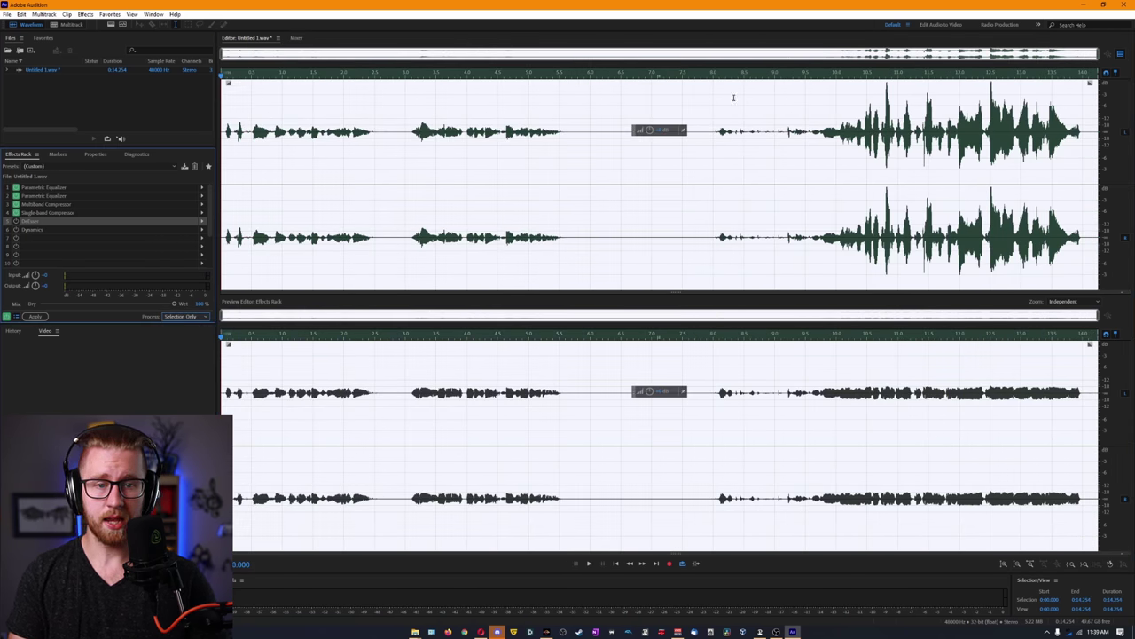
left_click_drag(717, 98, 1083, 169)
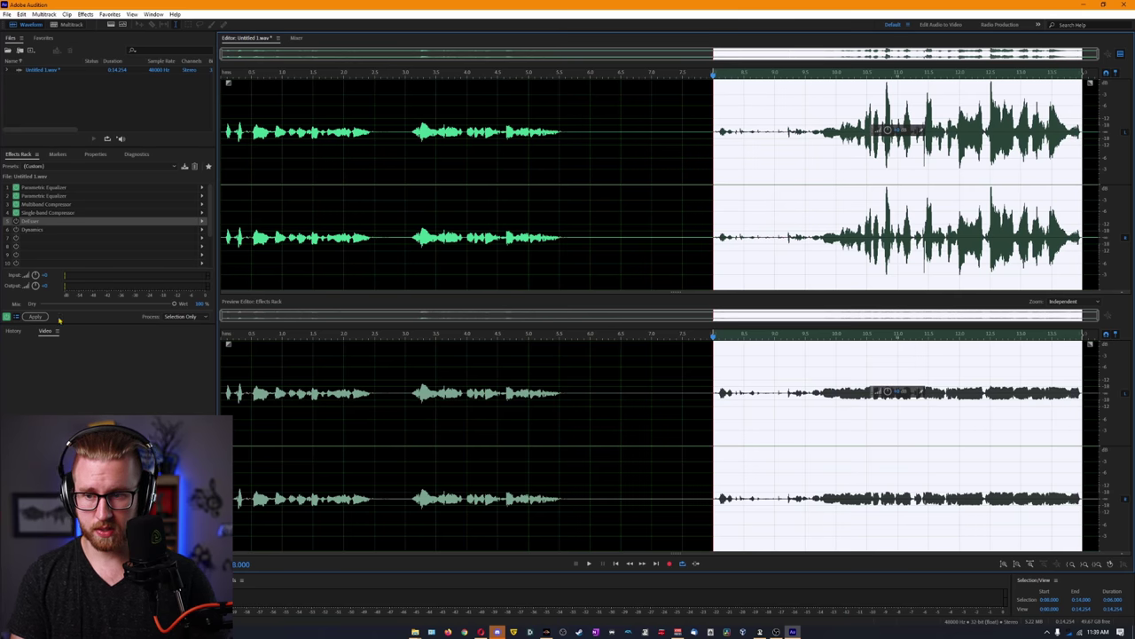
left_click(35, 316)
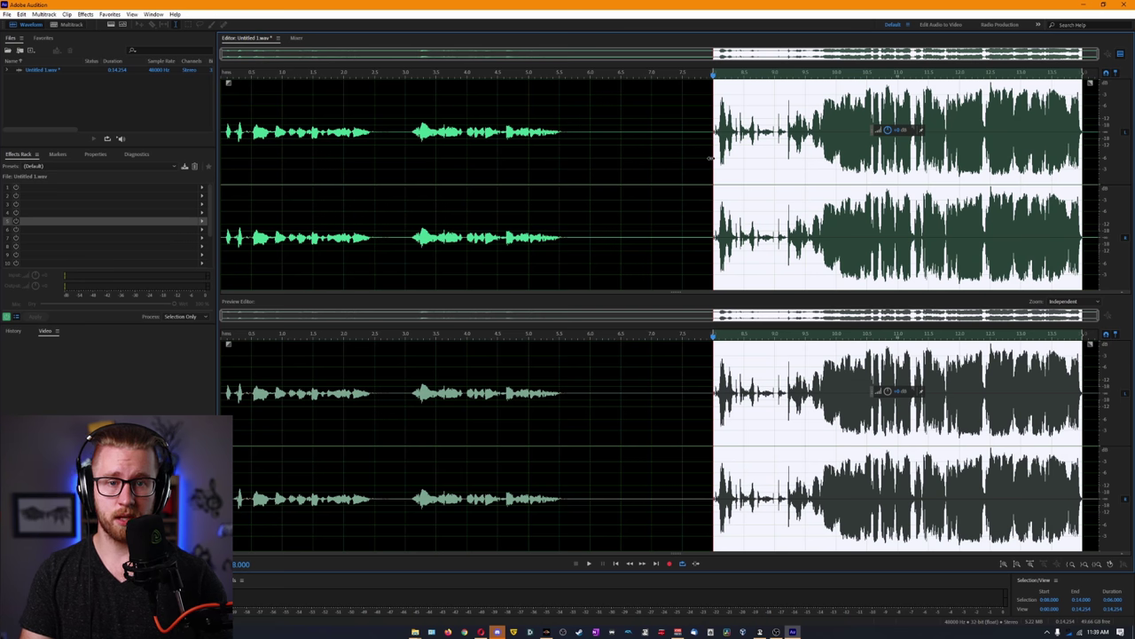
Step: Play the compressed and boosted section from 8 to 14 seconds
key("space")
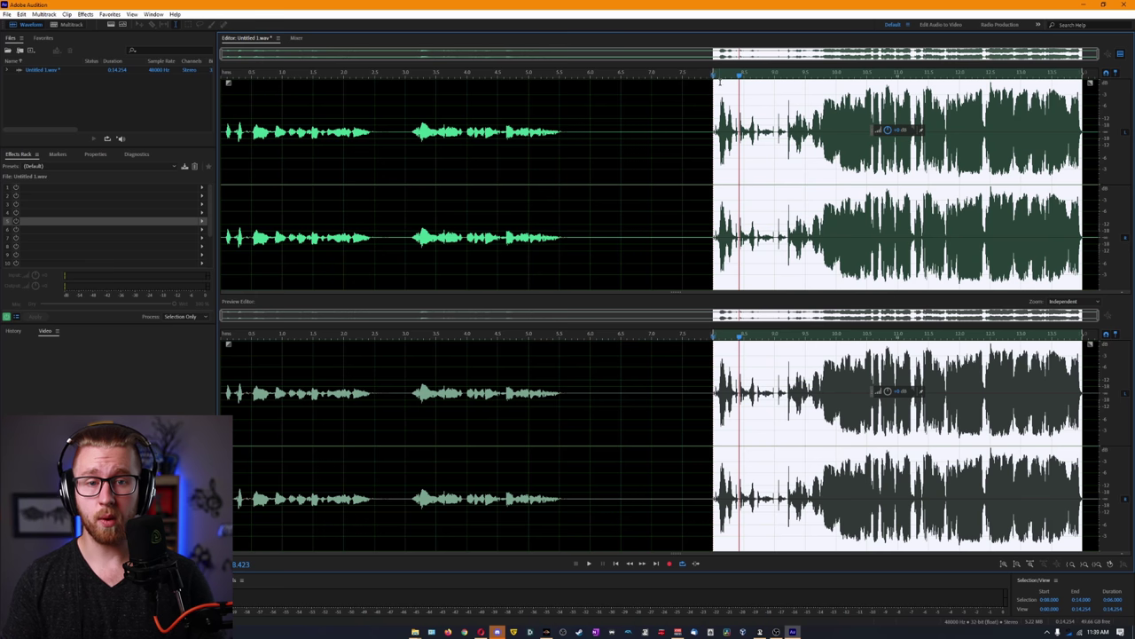
key("space")
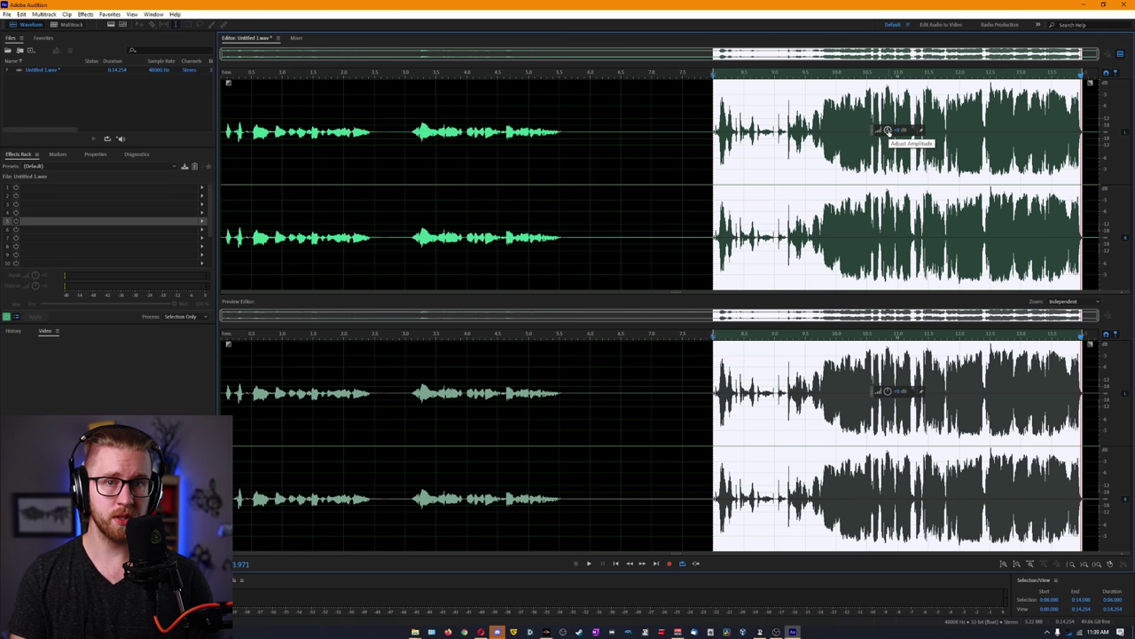
Step: Try boosting the section's amplitude far past clipping, play the result, and undo the extra boost
mouse_move(888, 130)
left_mouse_down()
mouse_move(911, 130)
mouse_move(888, 130)
left_mouse_up()
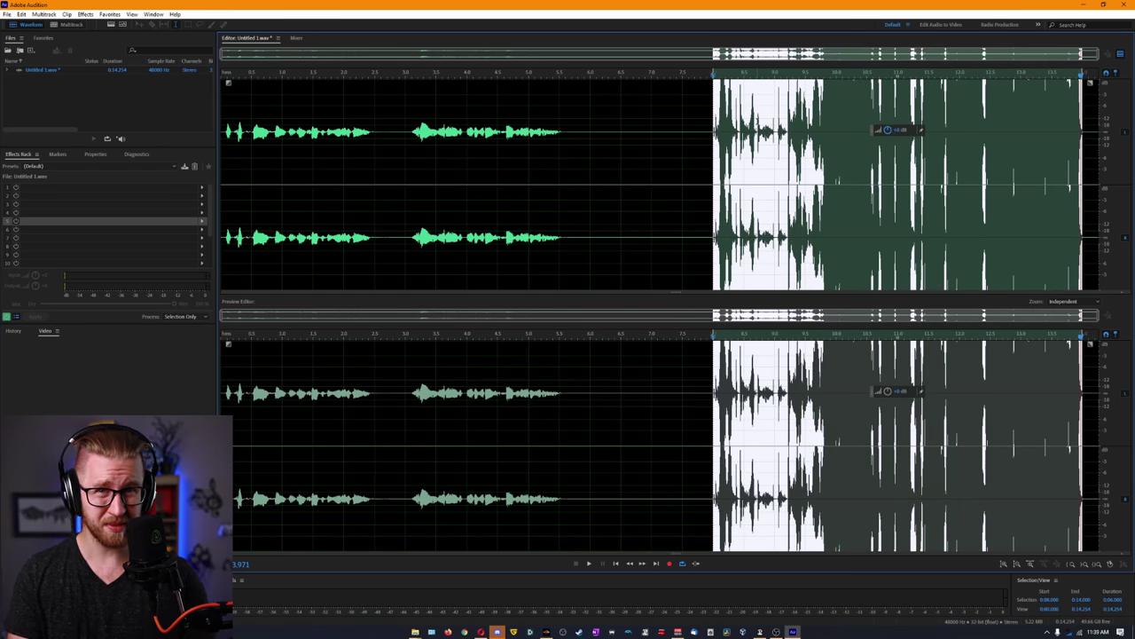
key("space")
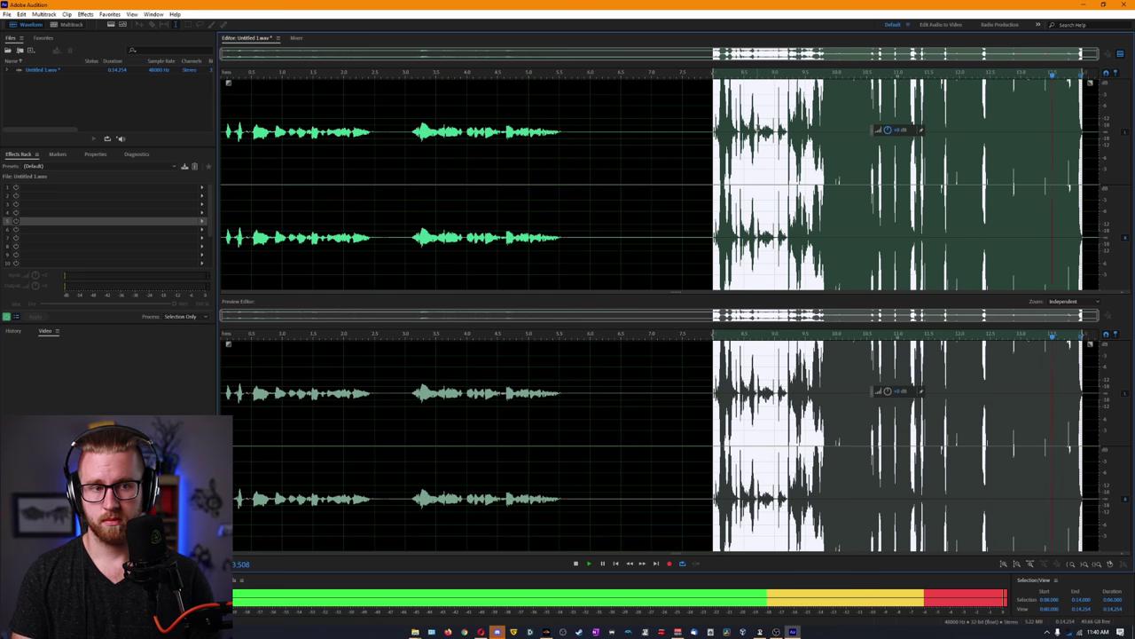
key("space")
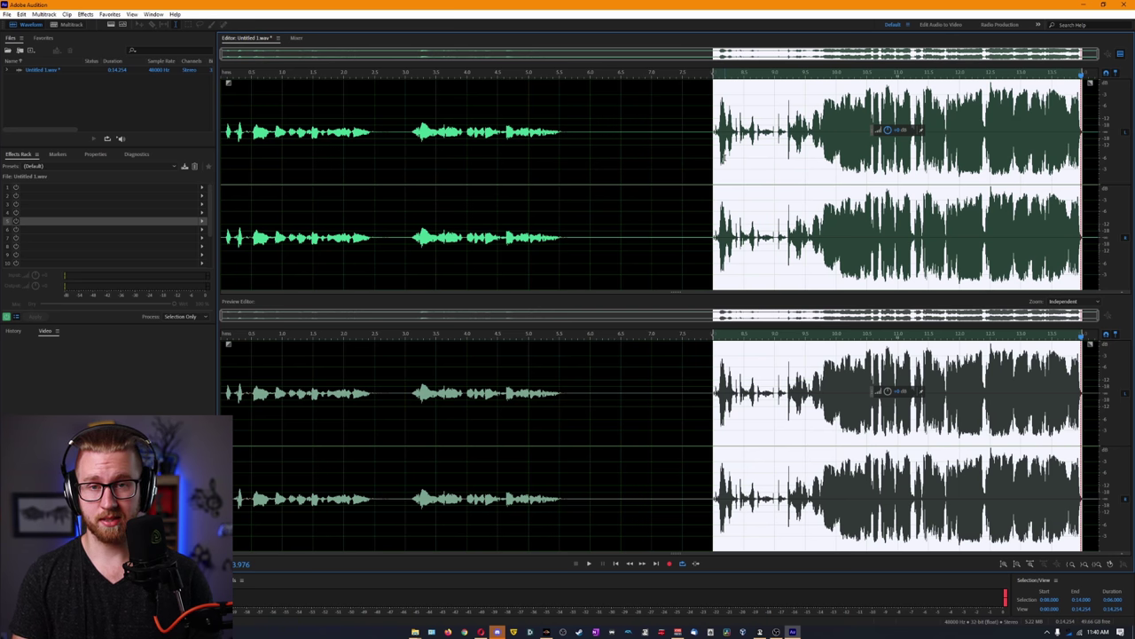
Step: Switch to OBS and review the Mic/Aux filter chain in order, from Noise Removal through the EQs, compressors, Nova and Gain to Limiter
key("alt+Tab")
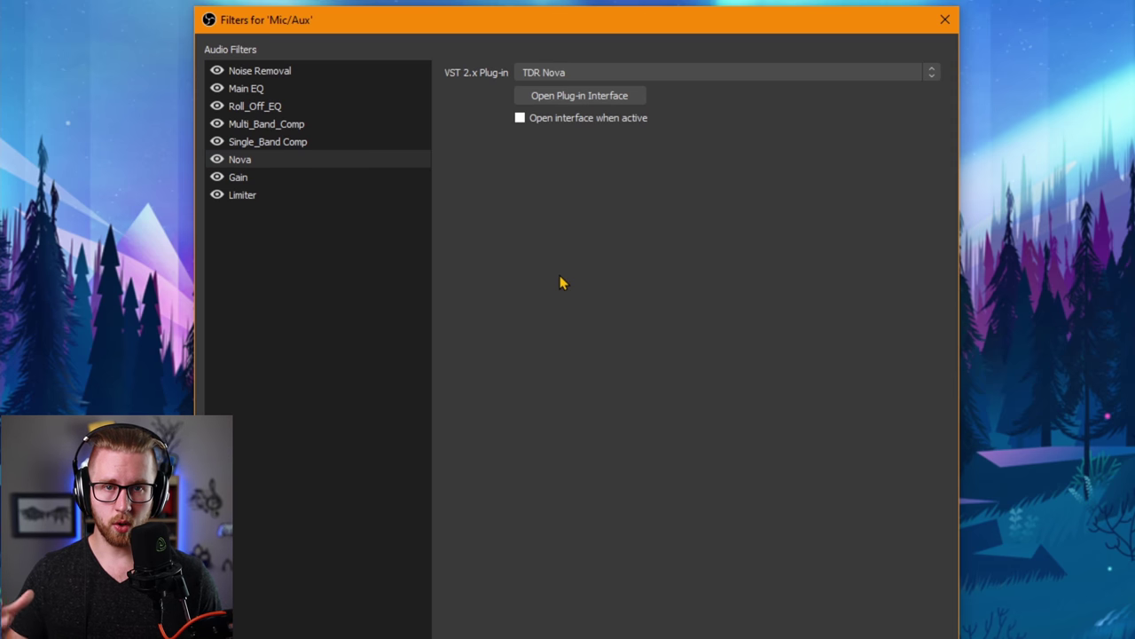
left_click(280, 298)
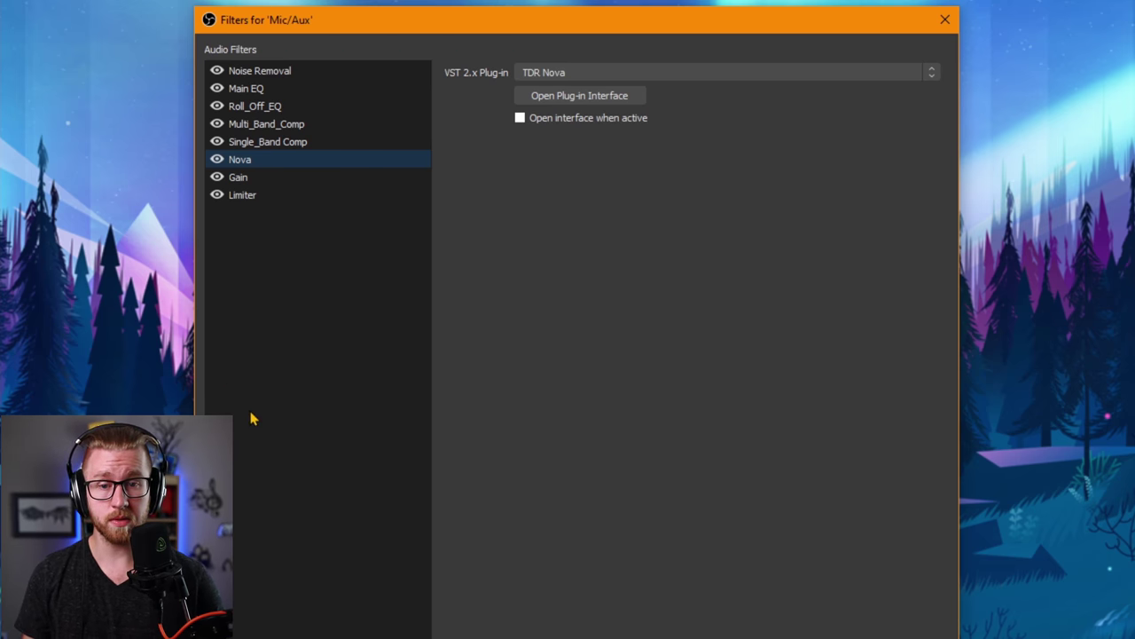
left_click(284, 75)
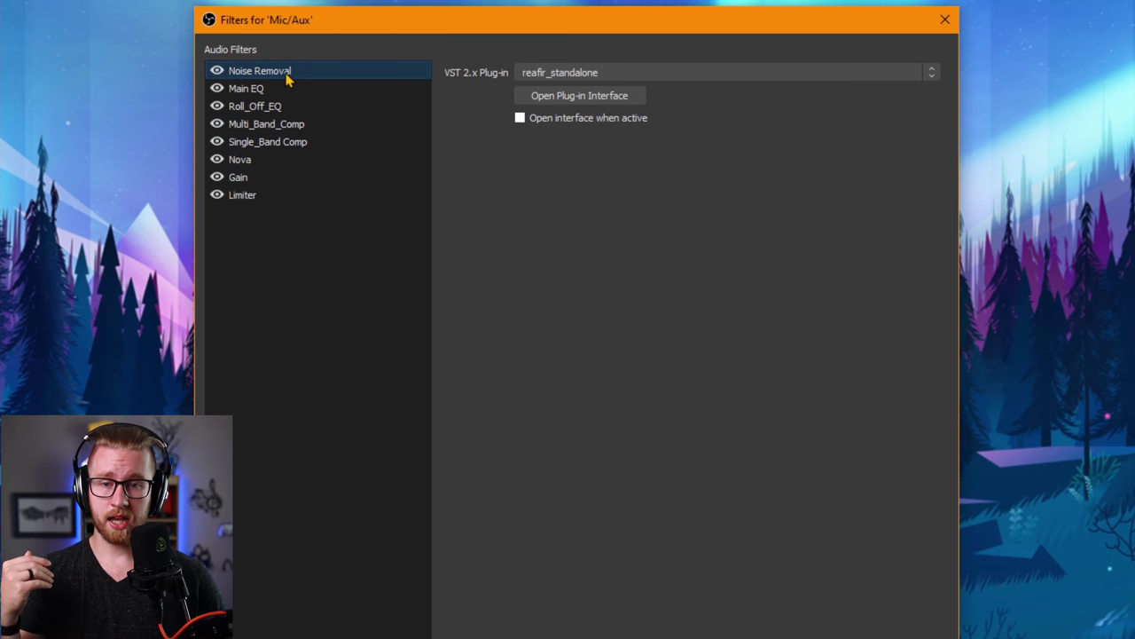
left_click(295, 92)
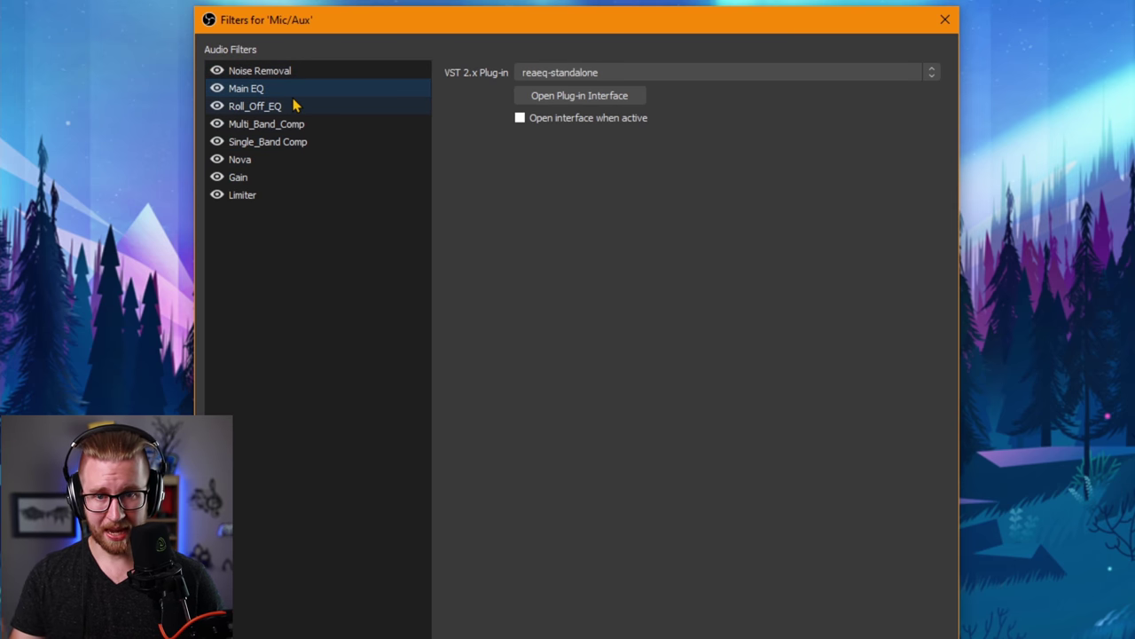
left_click(301, 111)
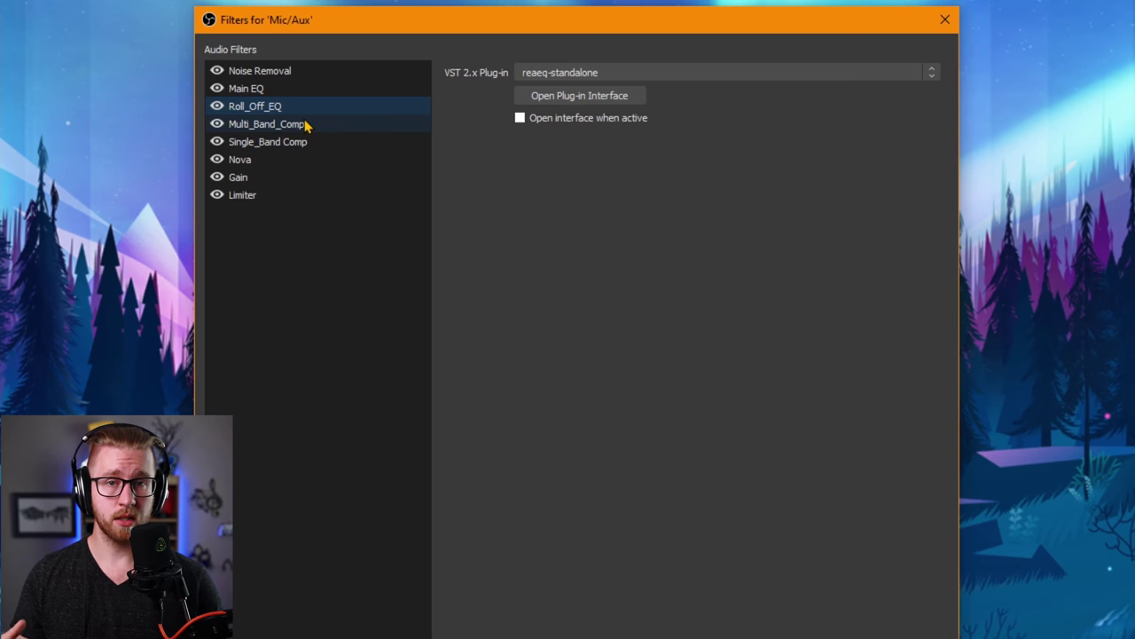
left_click(310, 125)
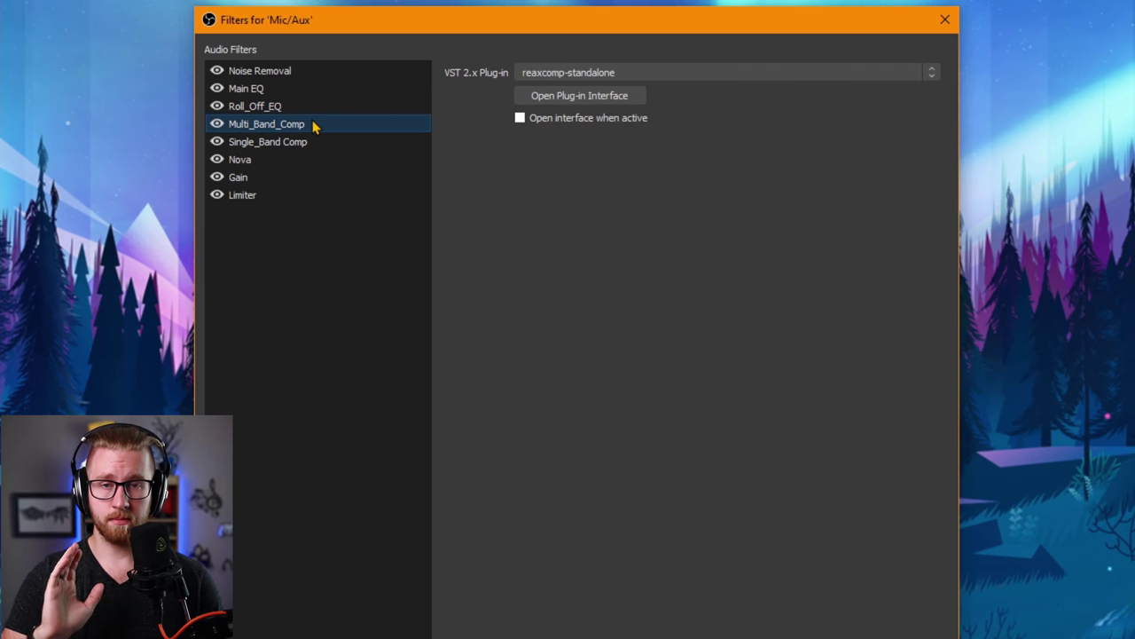
left_click(311, 143)
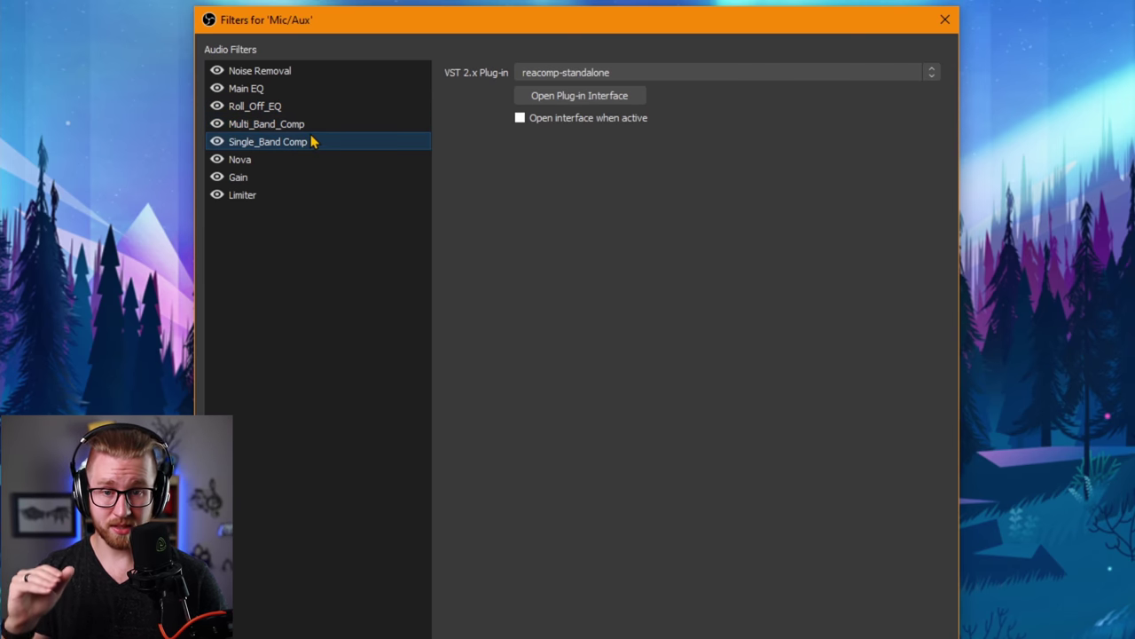
left_click(241, 160)
left_click(263, 178)
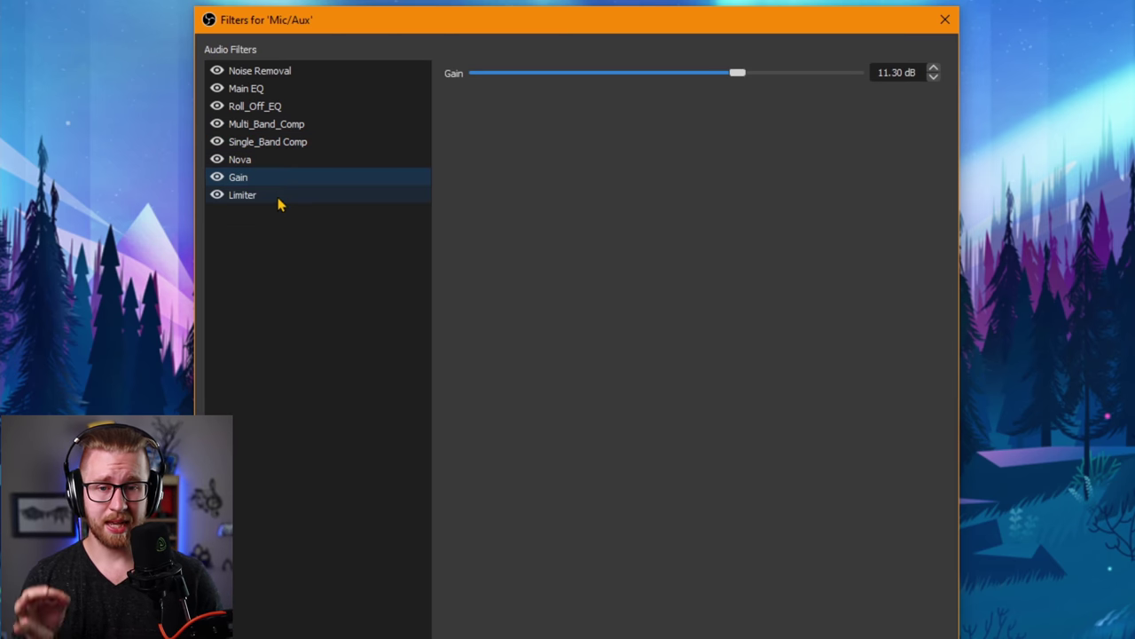
left_click(278, 199)
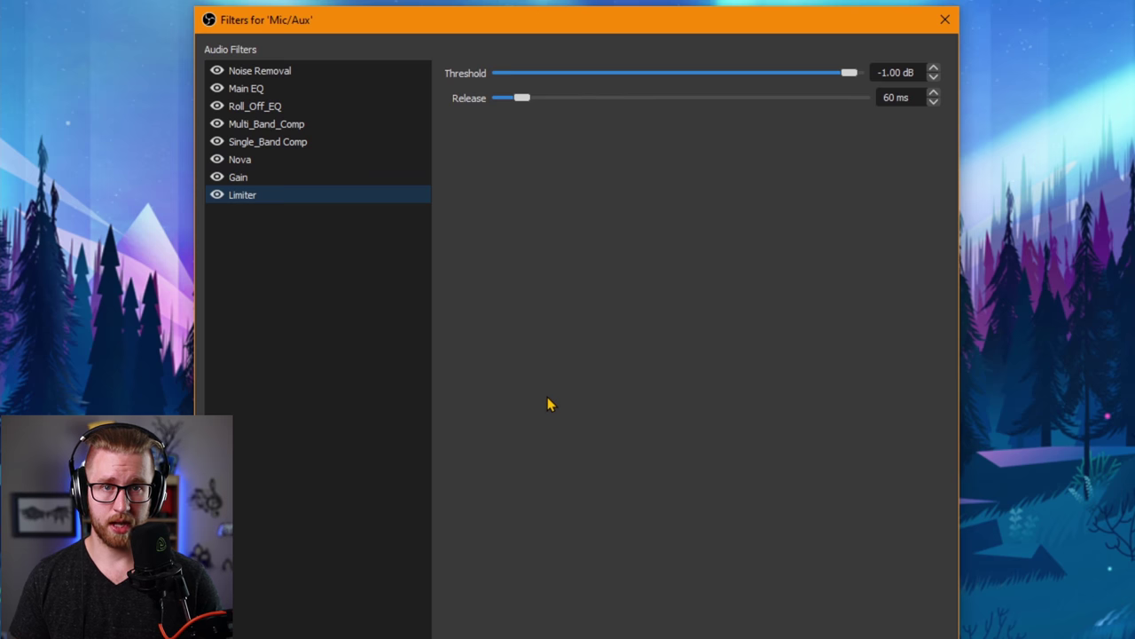
left_click(548, 403)
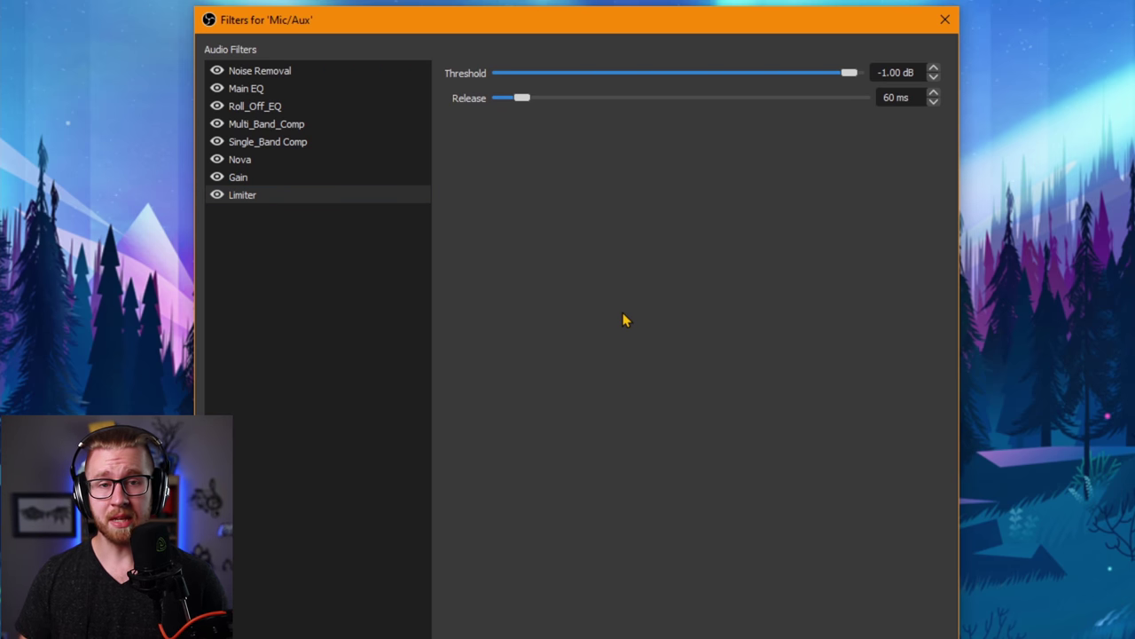